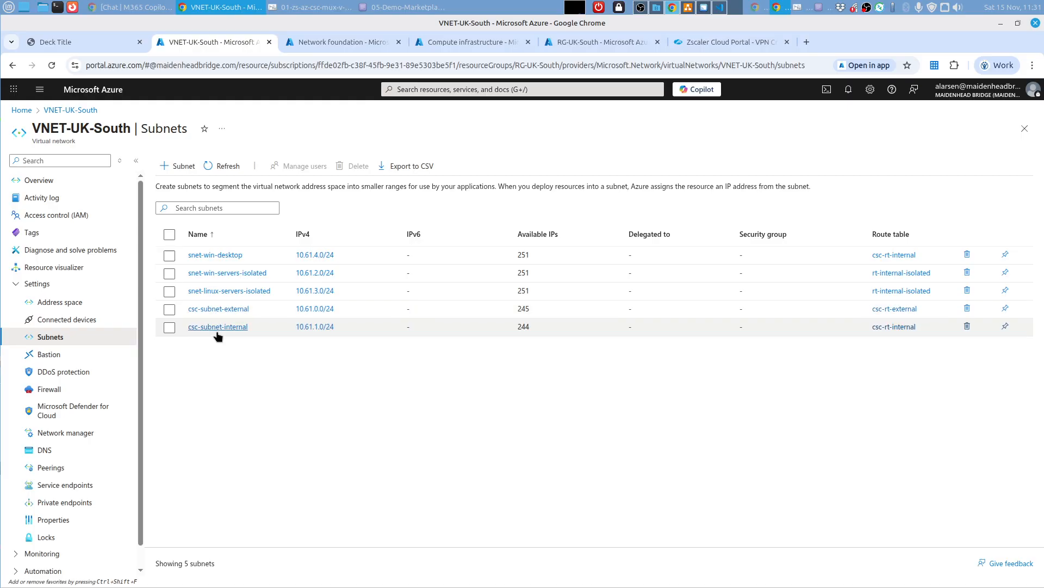
# Compare the VNET-UK-South subnets and the csc-rt-external route table with the network diagram PDF, and return to the subnet list
pyautogui.click(309, 7)
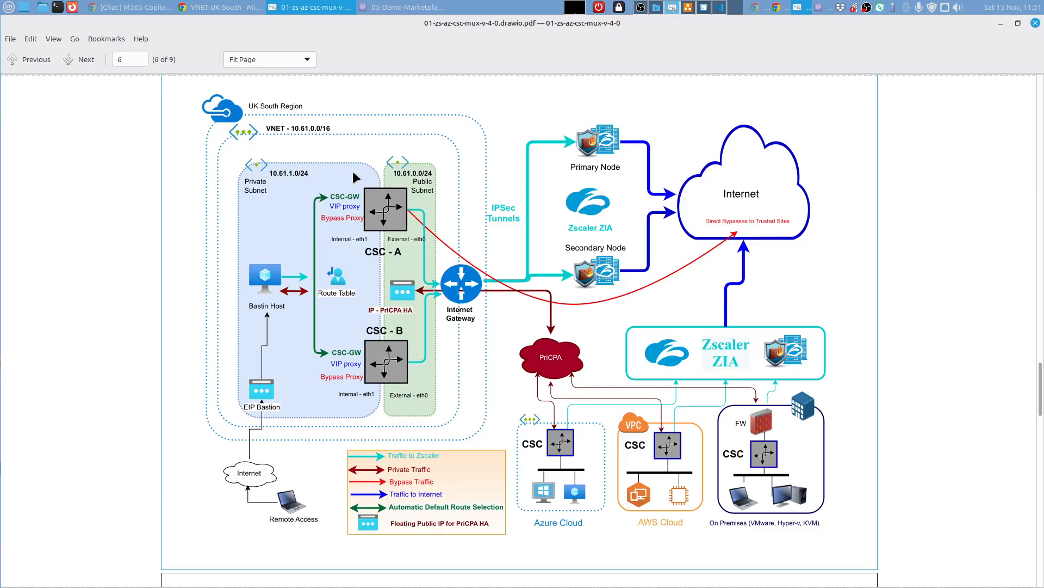
pyautogui.click(201, 8)
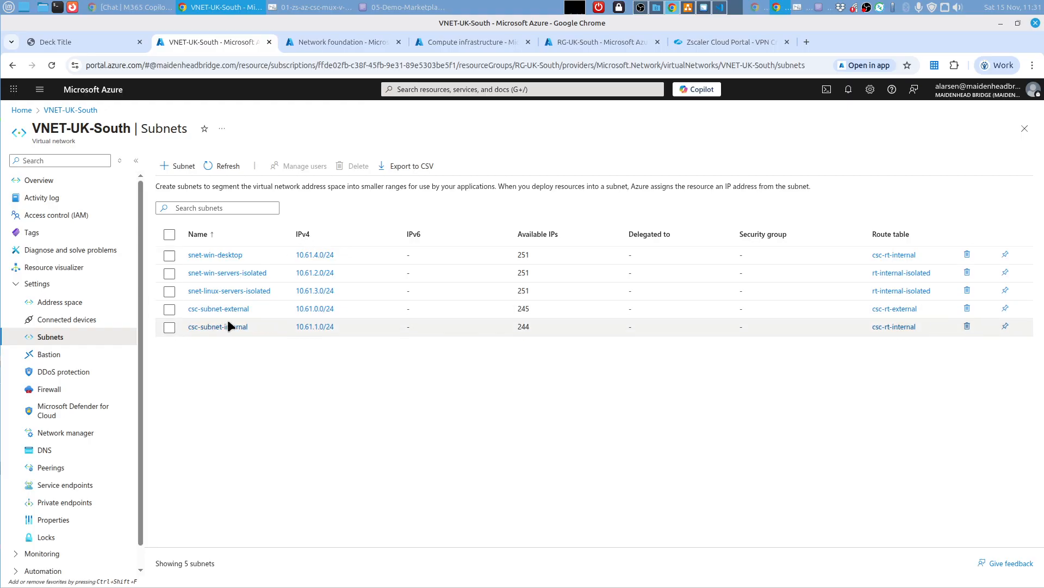
pyautogui.rightClick(907, 313)
pyautogui.click(881, 324)
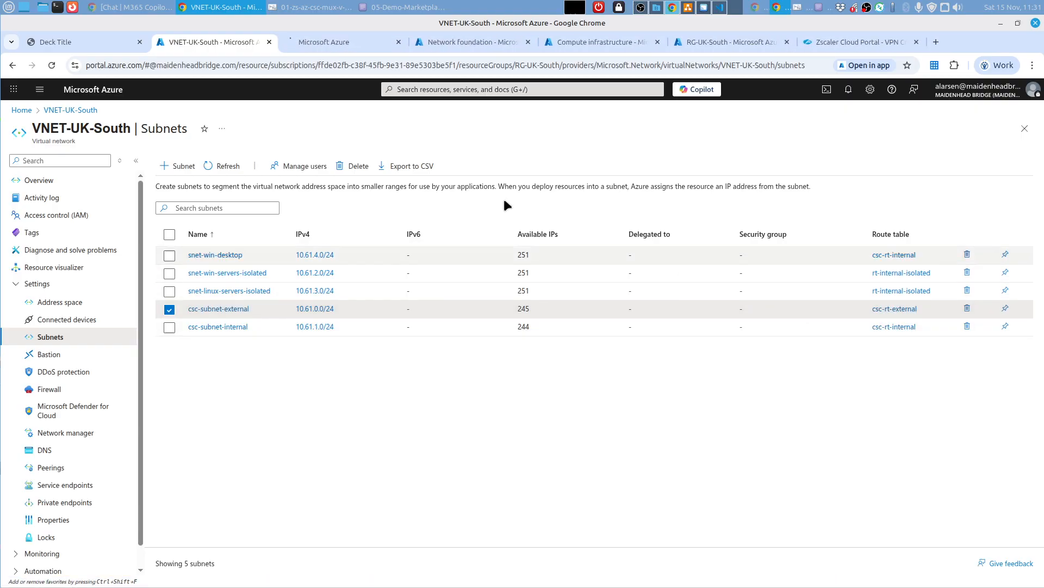
pyautogui.click(327, 42)
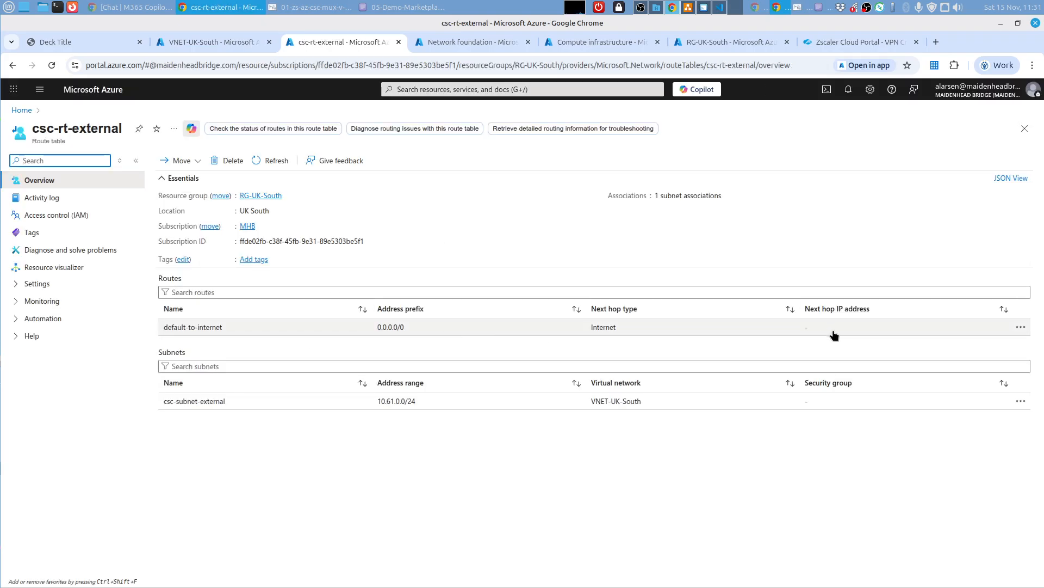
pyautogui.click(325, 6)
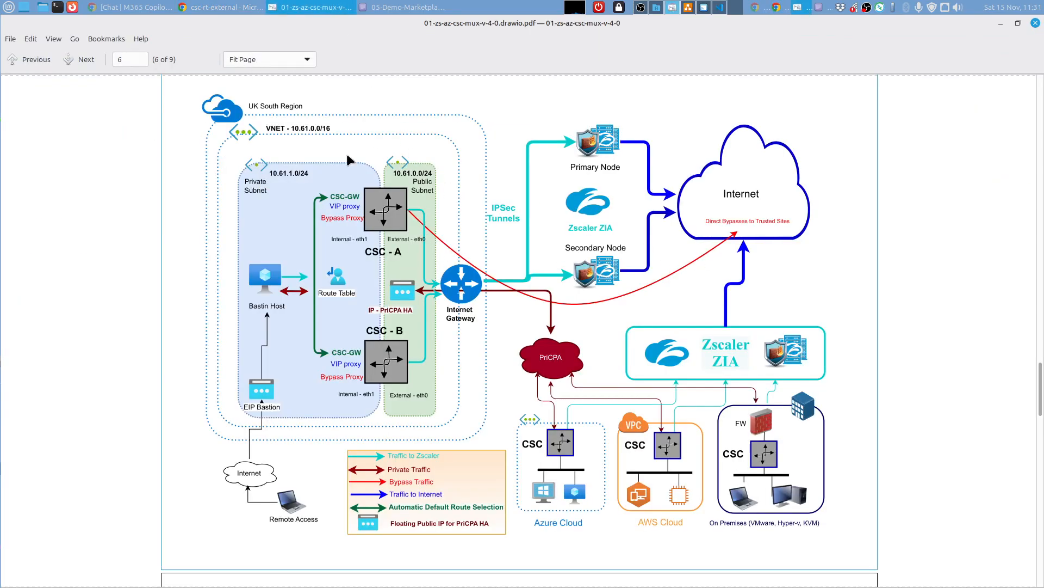
pyautogui.click(245, 7)
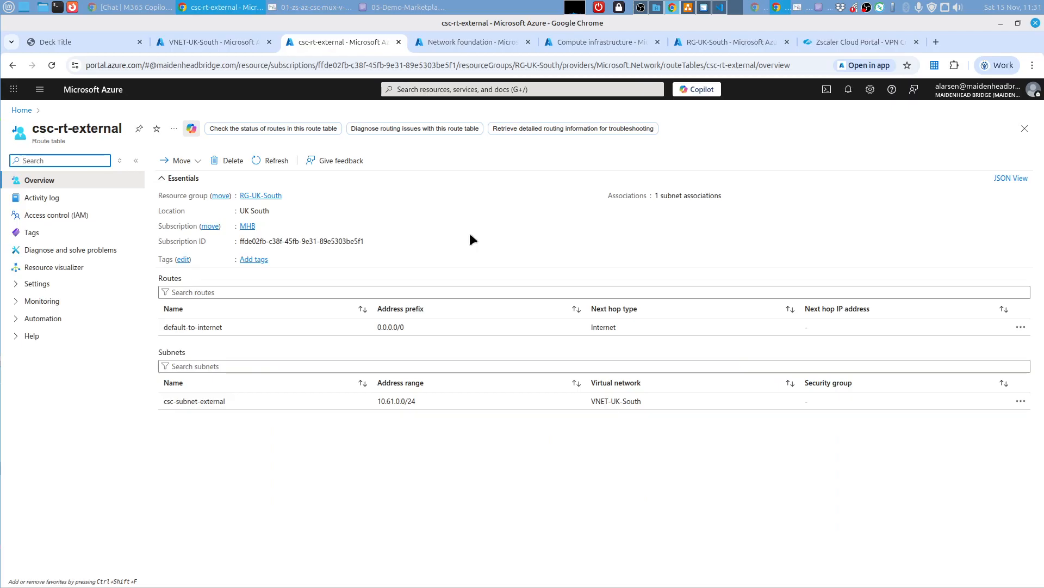
pyautogui.click(399, 42)
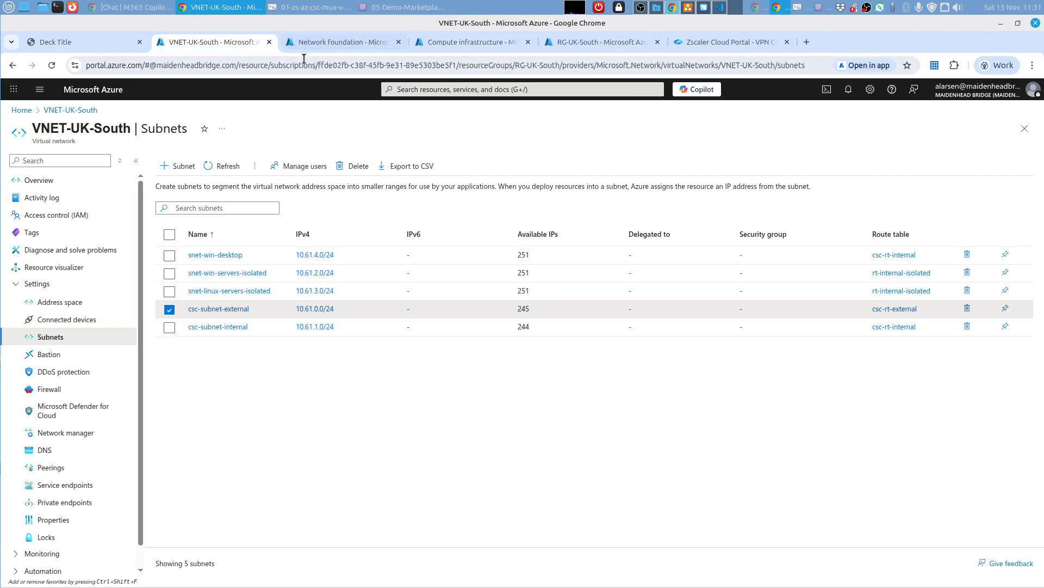
# Open the csc-rt-internal route table of csc-subnet-internal and compare its routes with the network diagram PDF
pyautogui.click(901, 330)
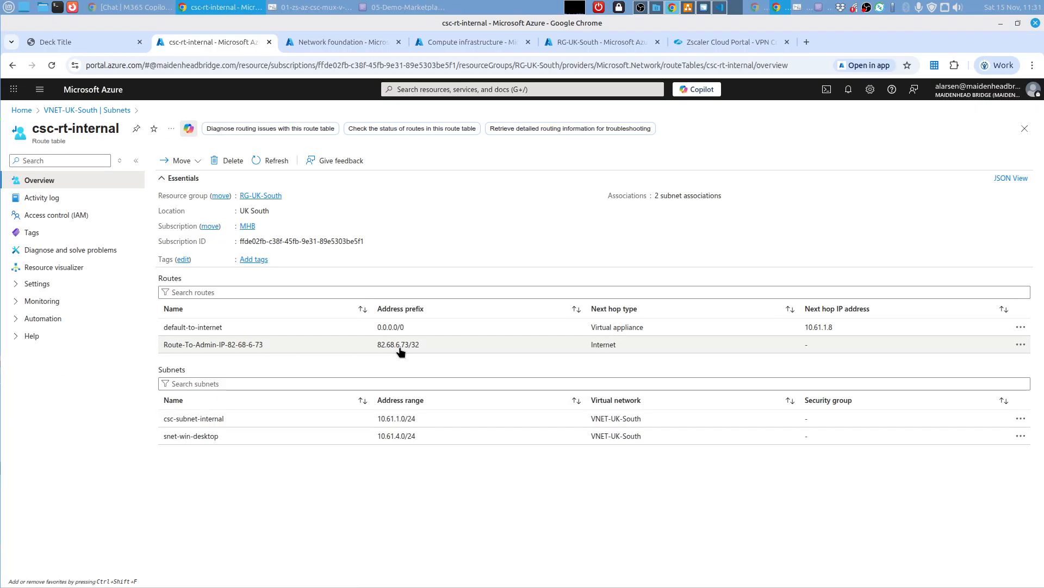
pyautogui.click(319, 7)
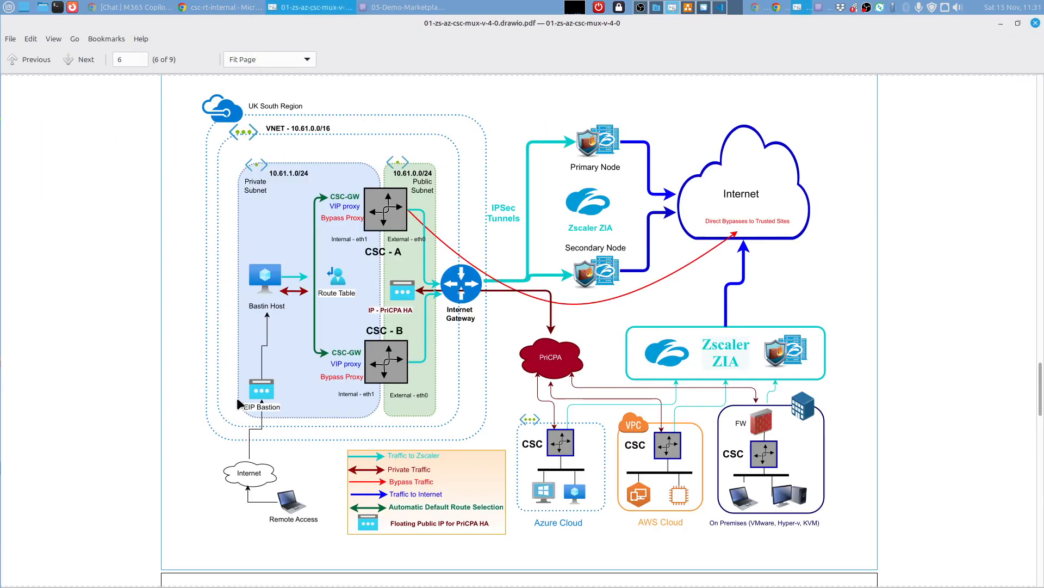
pyautogui.moveTo(221, 8)
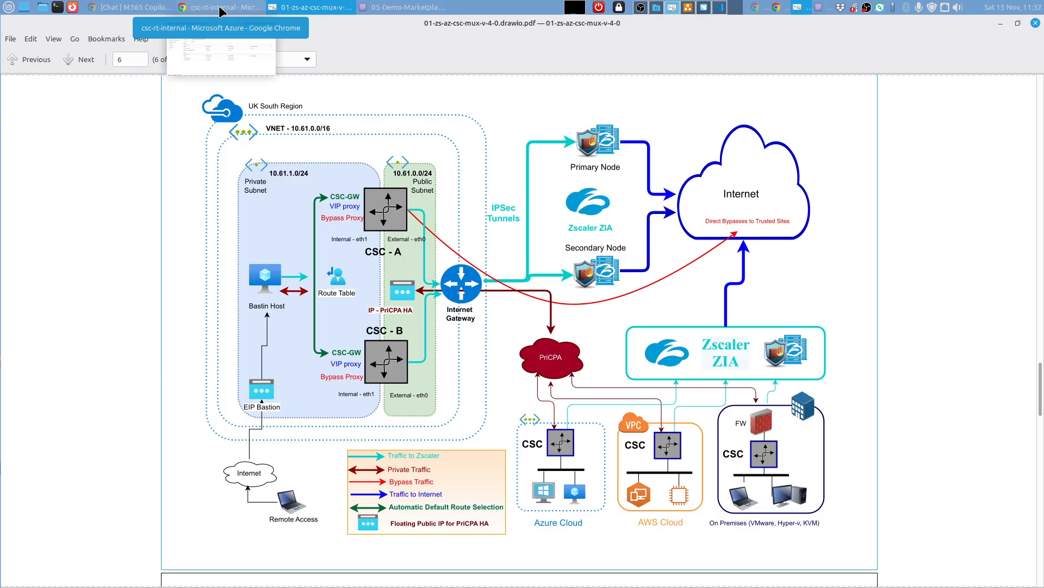
pyautogui.click(221, 8)
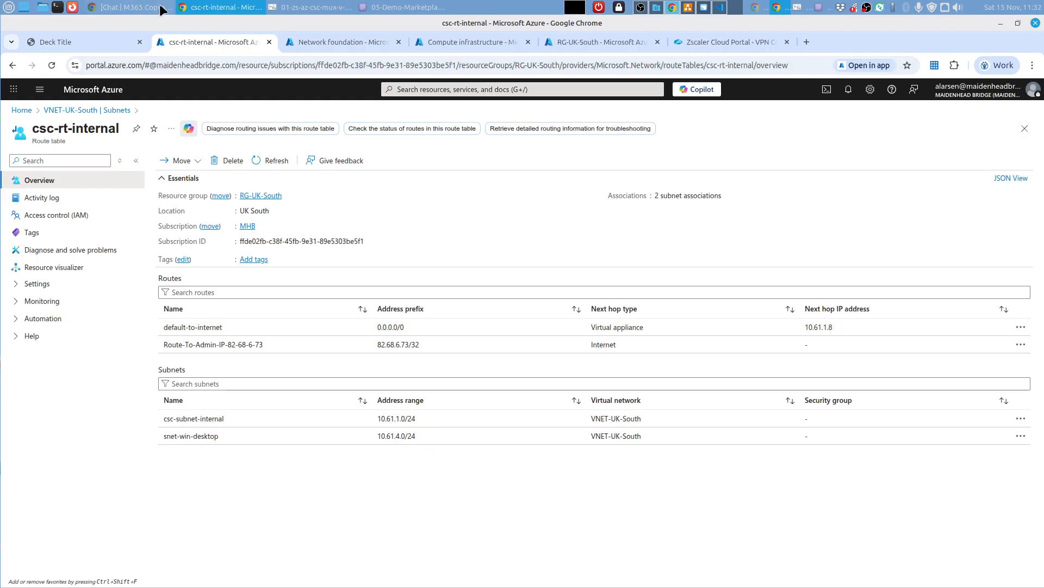
pyautogui.click(194, 8)
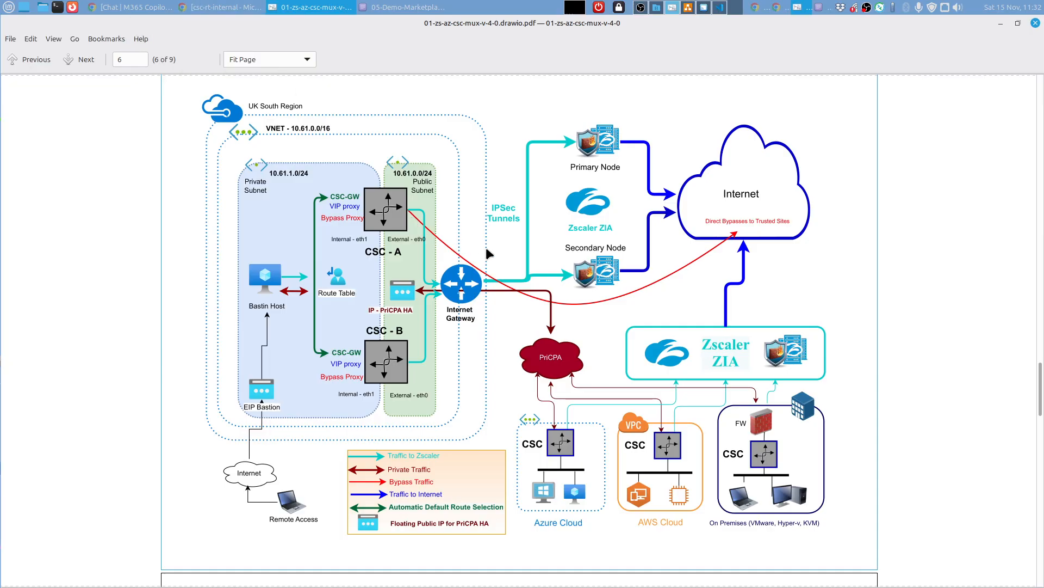
pyautogui.click(234, 7)
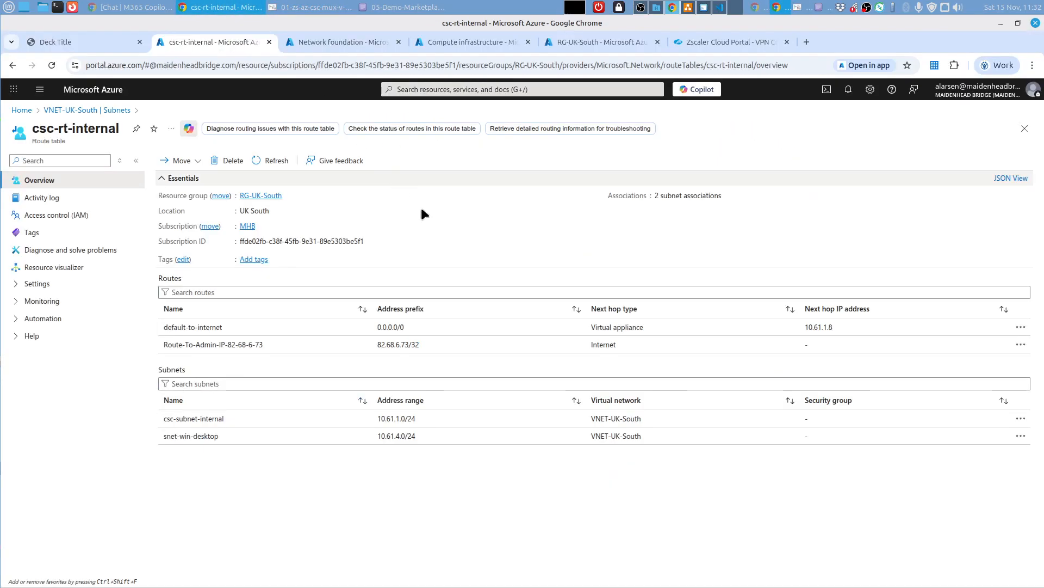
# Switch to Remmina and examine the bastion entry under Azure-UK-South and its open SSH session
pyautogui.click(94, 43)
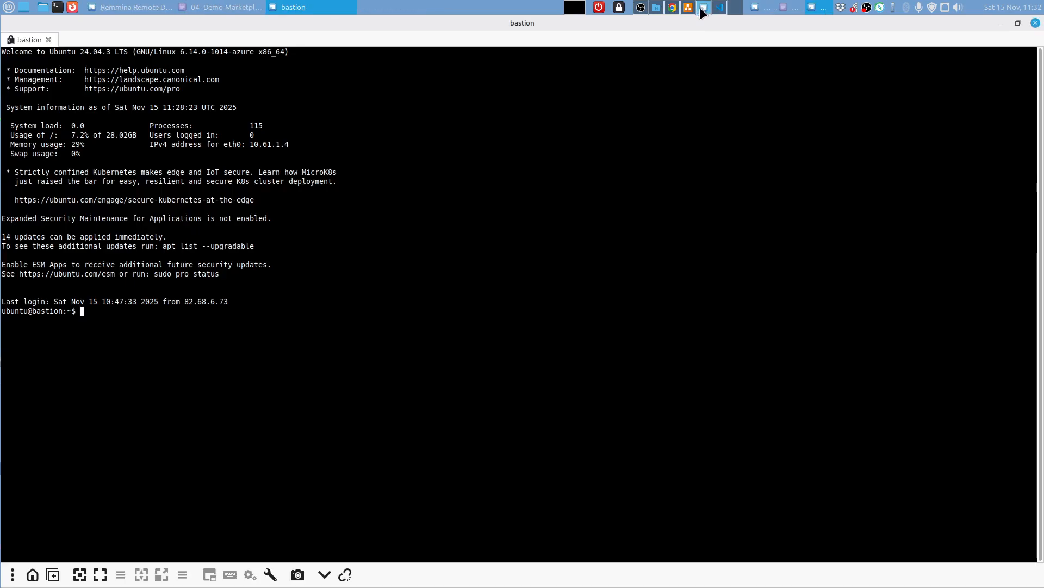
pyautogui.click(701, 8)
pyautogui.click(132, 11)
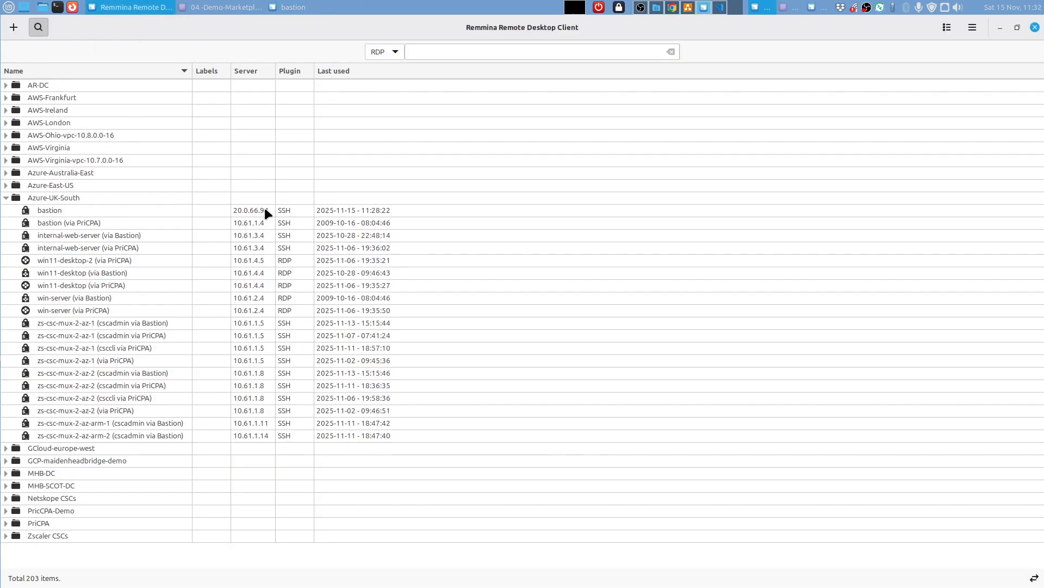
pyautogui.click(300, 8)
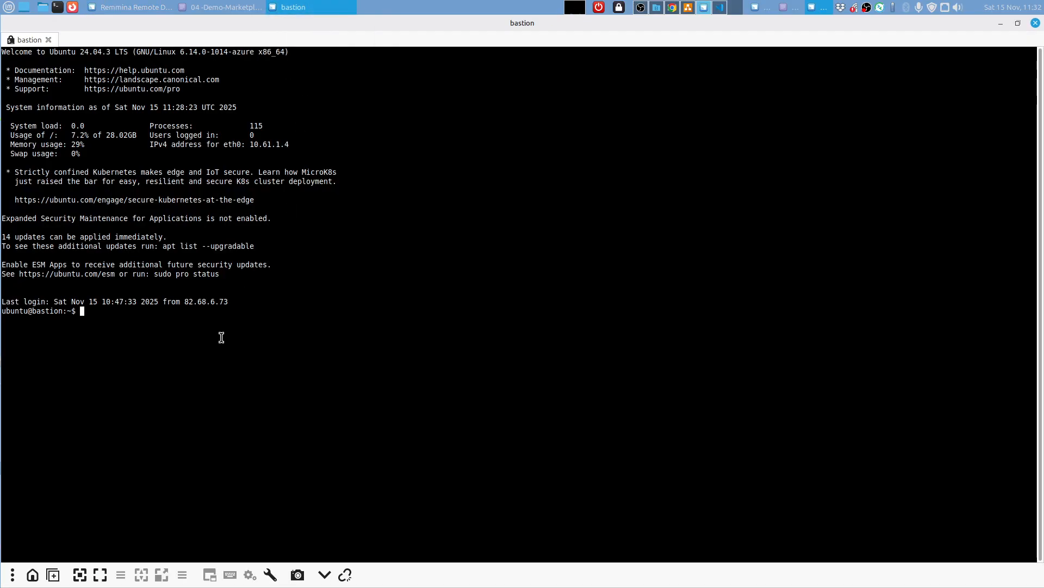
# Return to Chrome, search Azure for "maidenhead bridge" and open the Marketplace offer CSC Mux for Zscaler with PriCPA - (Models 1, 2, 4 and 8)
pyautogui.click(677, 8)
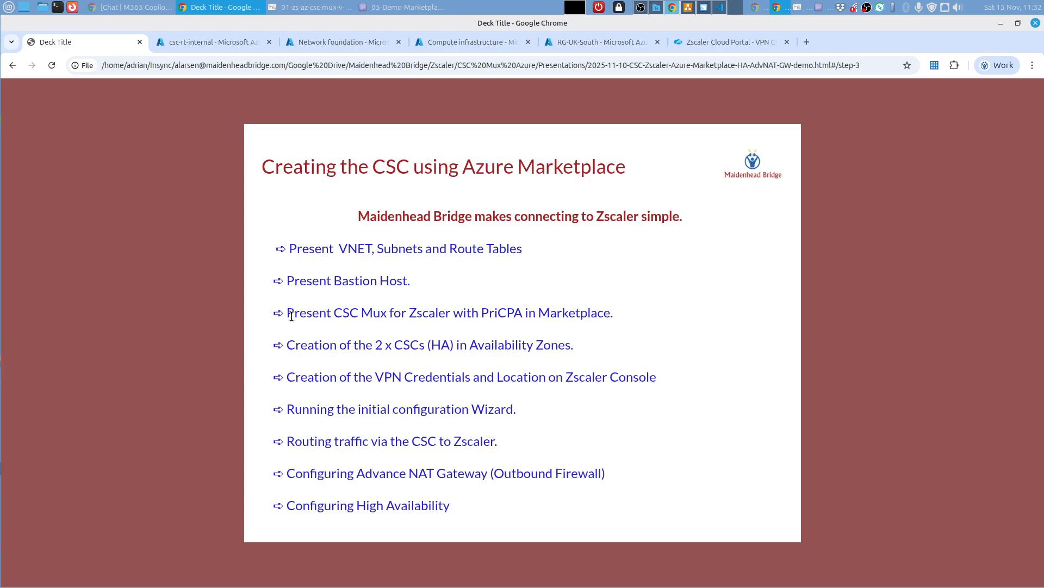
pyautogui.moveTo(291, 315); pyautogui.dragTo(616, 321)
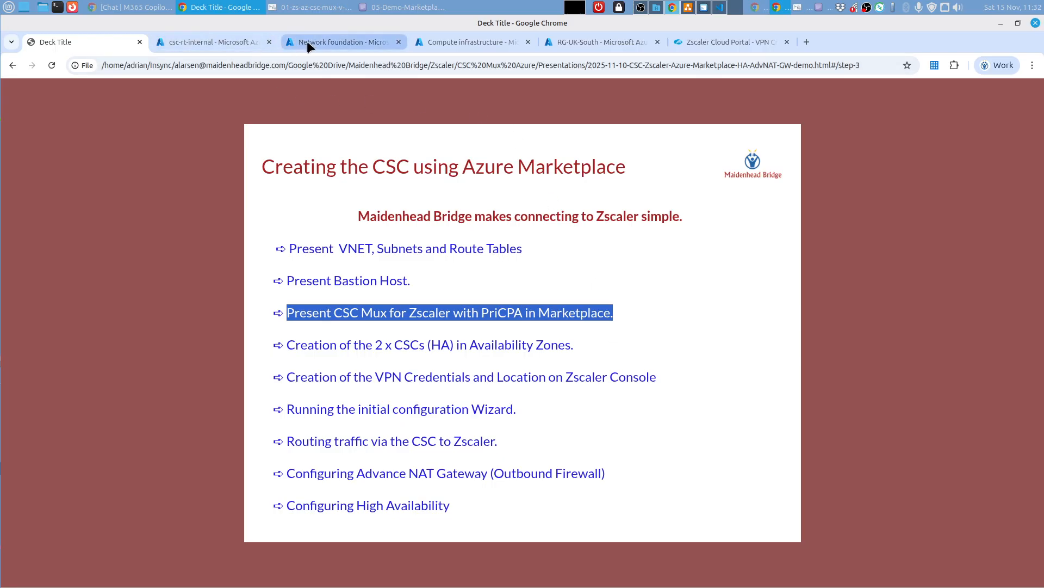
pyautogui.click(469, 41)
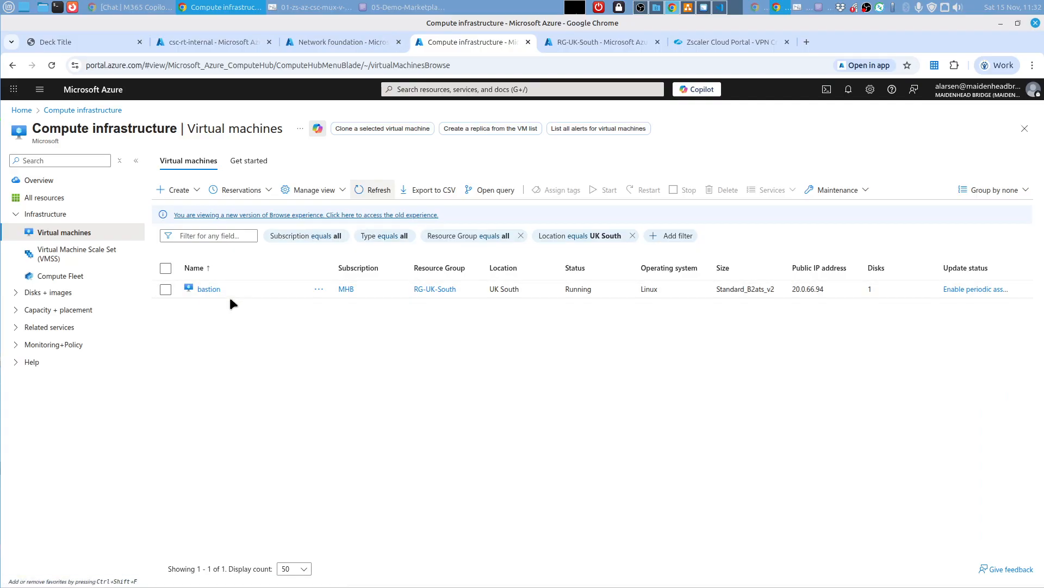
pyautogui.click(476, 89)
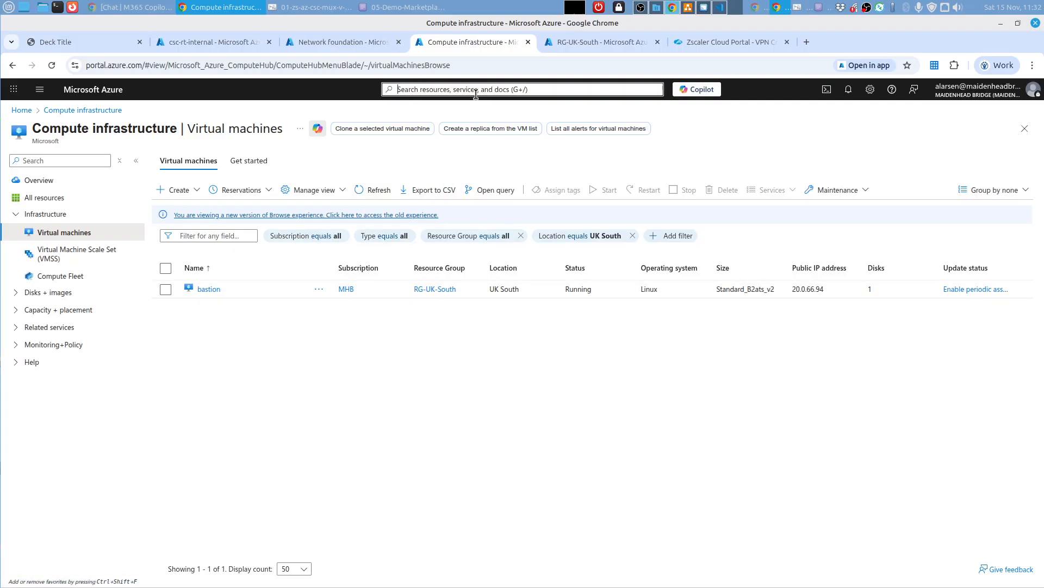
pyautogui.write('maidenhead bridge')
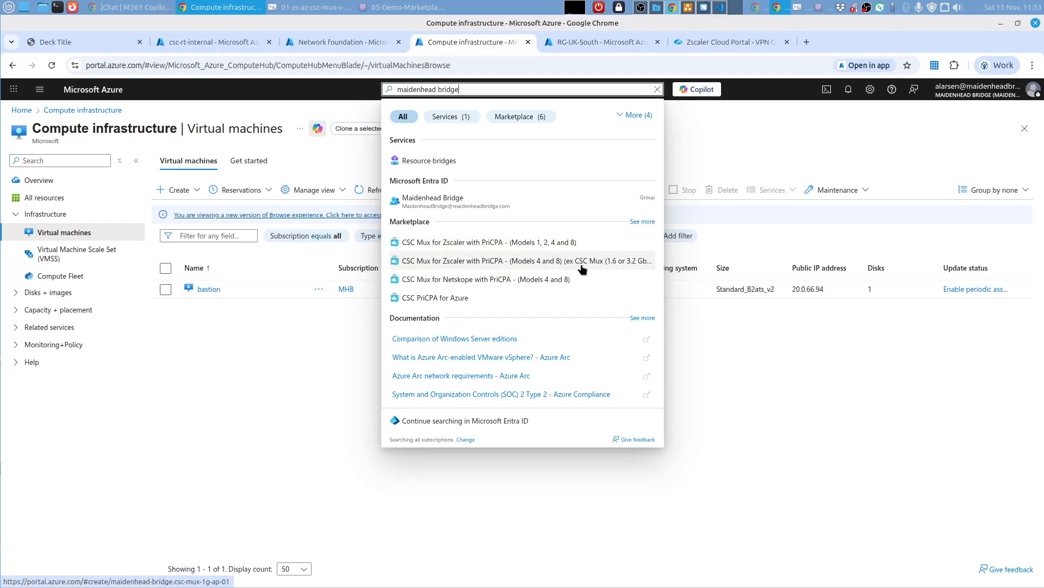
pyautogui.click(522, 245)
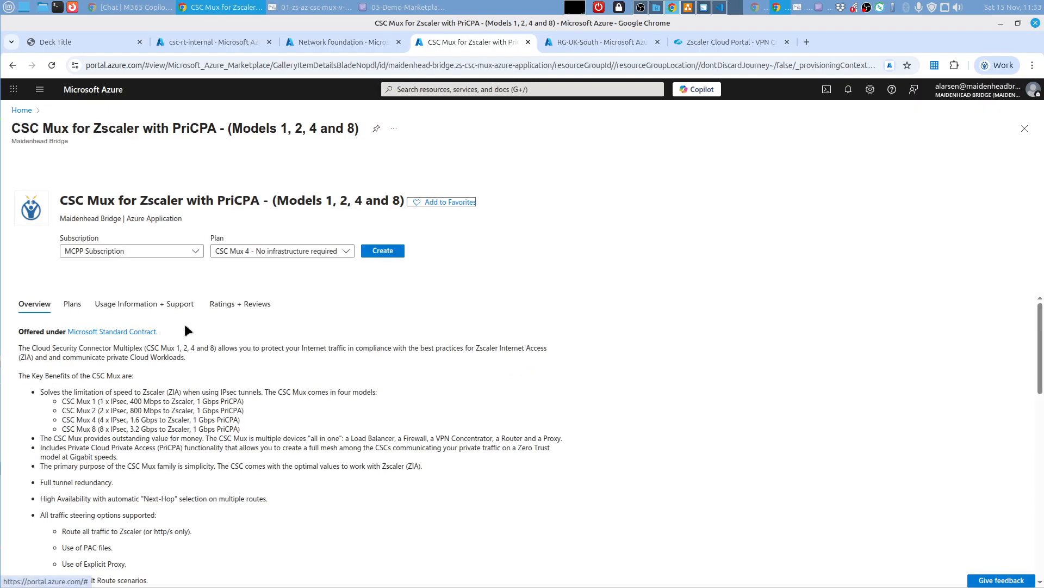
# Set the offer's subscription to MHB and check which plans are available
pyautogui.click(196, 251)
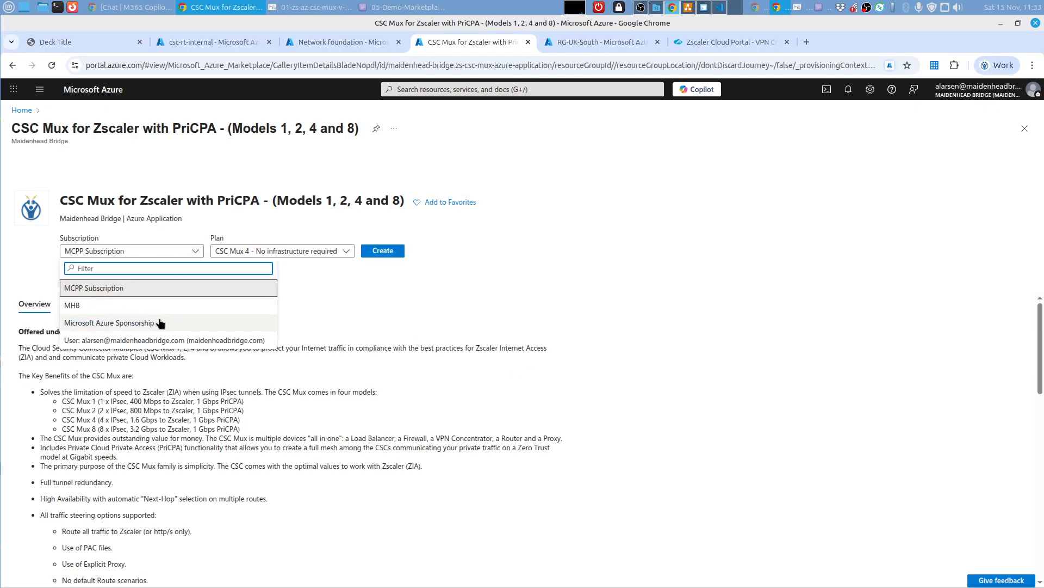
pyautogui.click(130, 307)
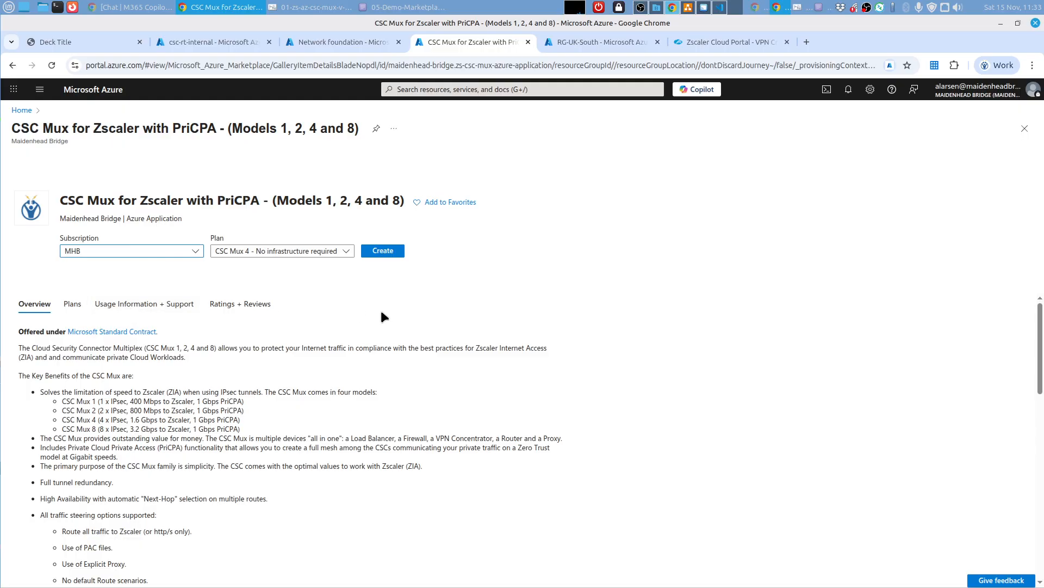
pyautogui.click(344, 253)
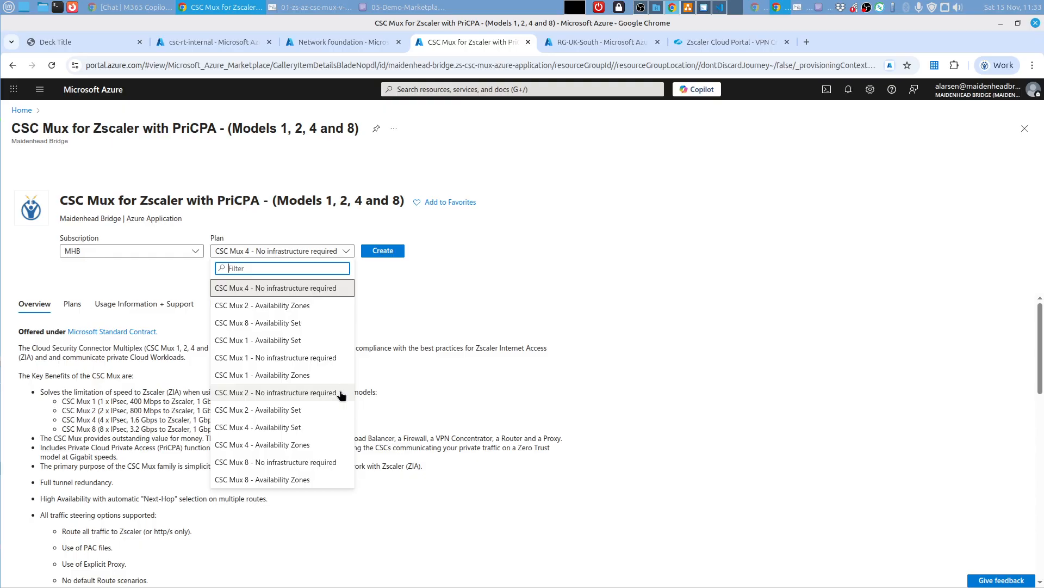
pyautogui.click(463, 314)
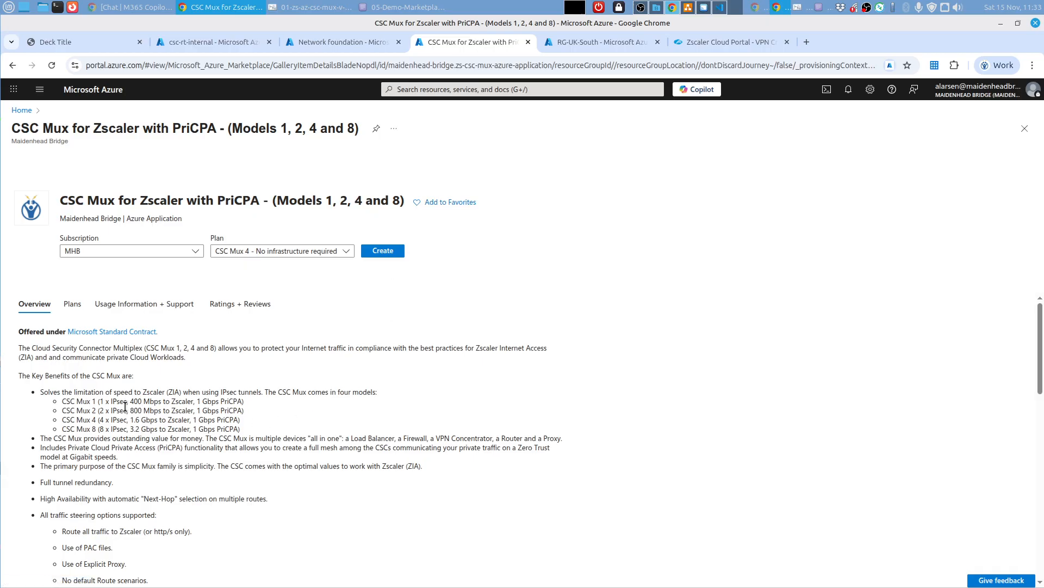
# Examine the throughput to Zscaler listed for the CSC Mux 1, 2, 4 and 8 models in the offer's overview
pyautogui.moveTo(130, 401); pyautogui.dragTo(163, 401)
pyautogui.moveTo(128, 411); pyautogui.dragTo(164, 411)
pyautogui.moveTo(131, 421); pyautogui.dragTo(185, 420)
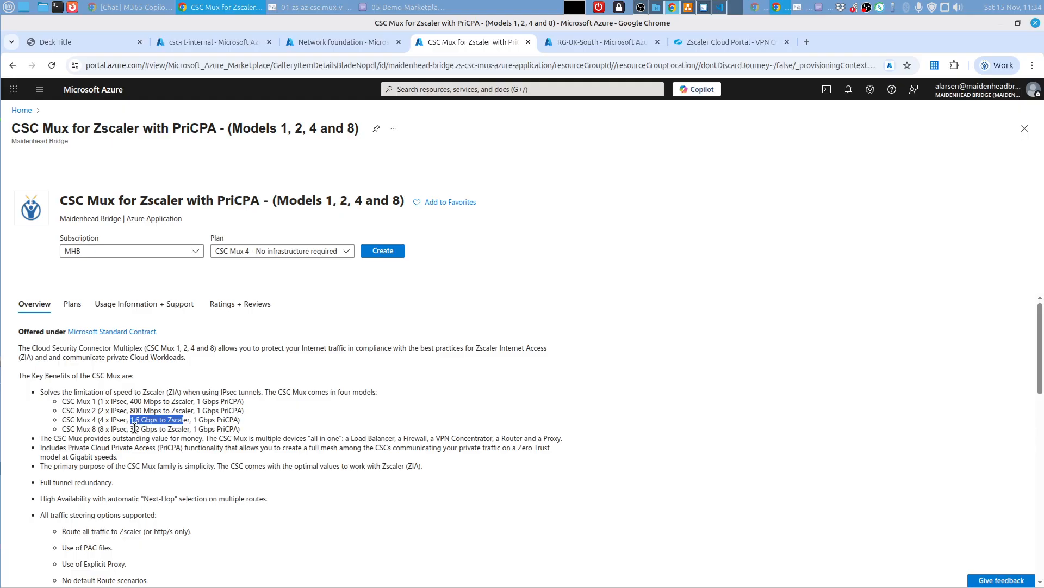
pyautogui.moveTo(130, 429); pyautogui.dragTo(148, 429)
pyautogui.moveTo(182, 426); pyautogui.dragTo(191, 428)
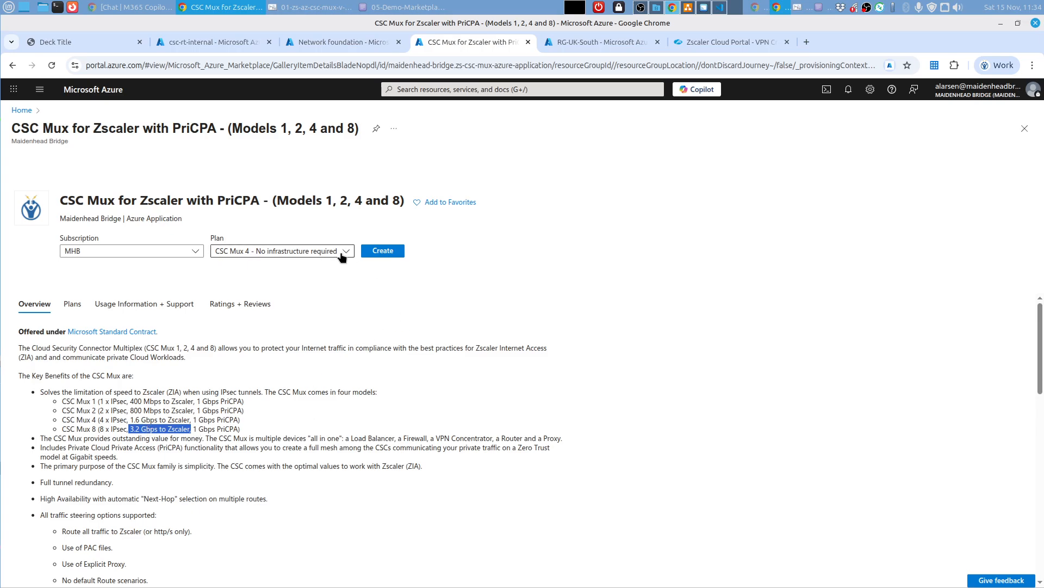
# Choose the plan CSC Mux 2 - Availability Zones and start creating the application
pyautogui.moveTo(228, 7)
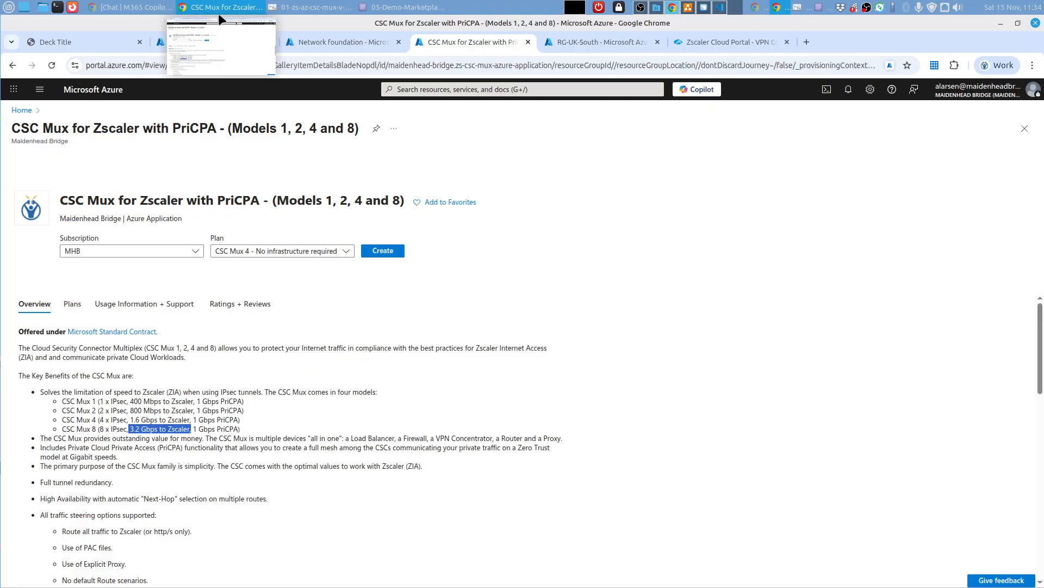
pyautogui.click(108, 39)
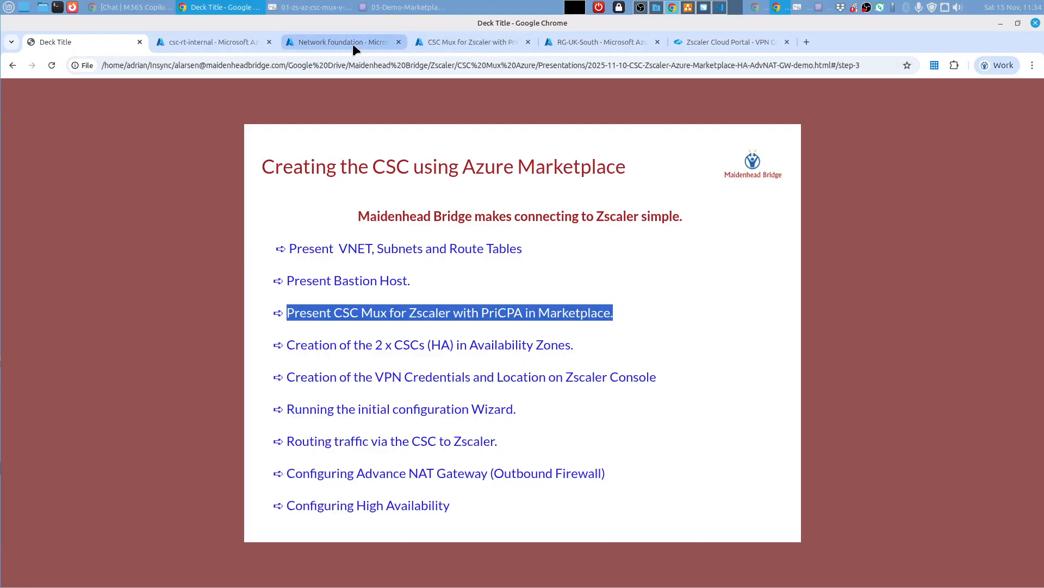
pyautogui.click(452, 44)
pyautogui.click(345, 251)
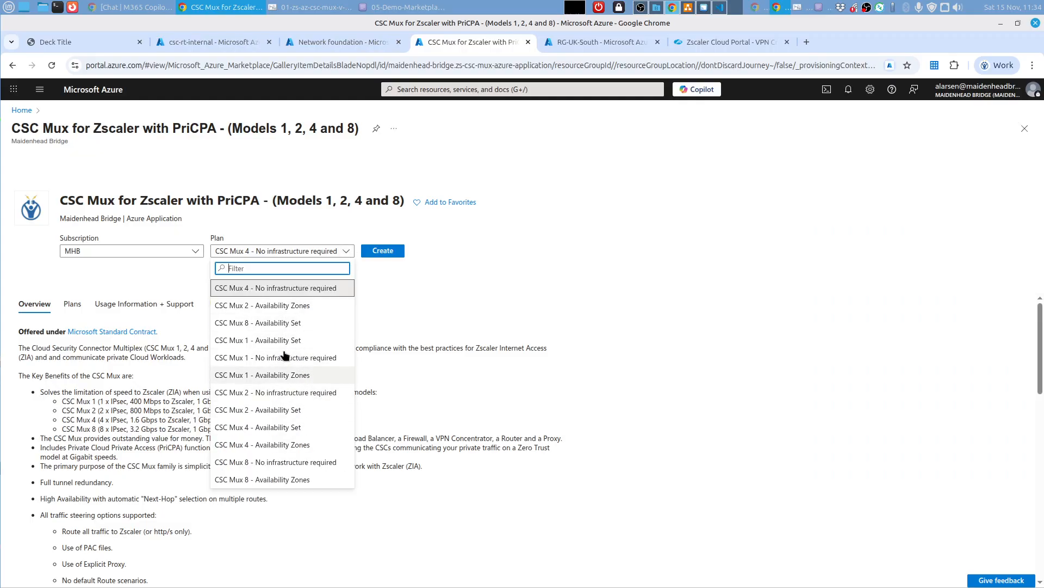
pyautogui.click(284, 305)
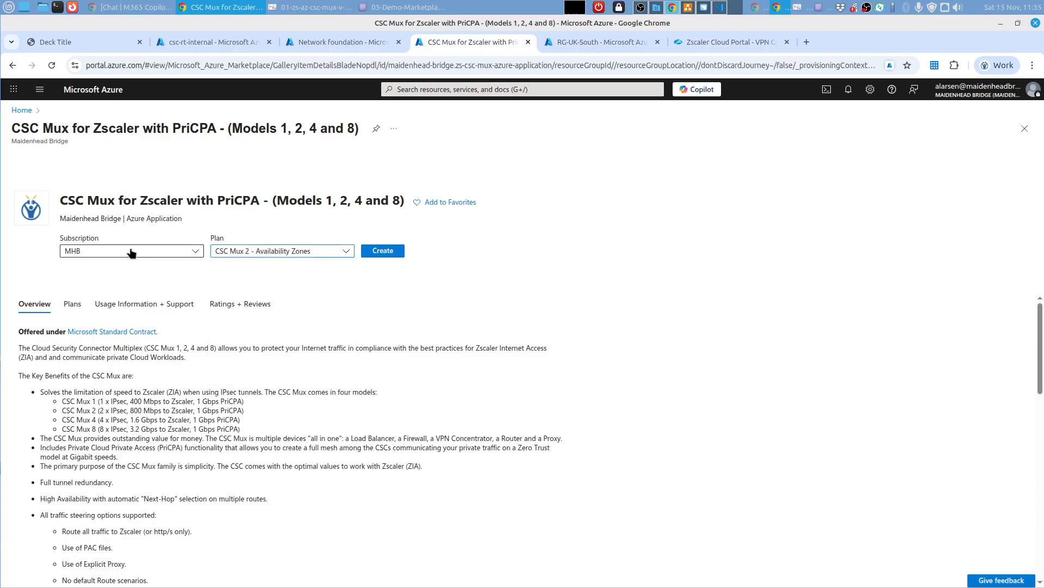
pyautogui.click(383, 252)
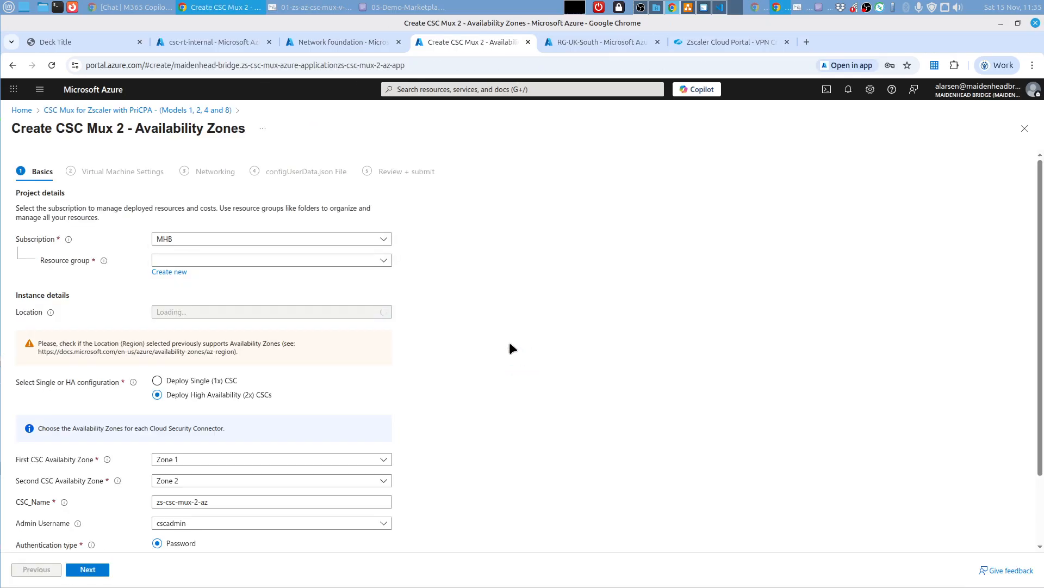
# Set the resource group to RG-UK-South and the location to UK South for the CSC Mux 2 deployment
pyautogui.click(223, 263)
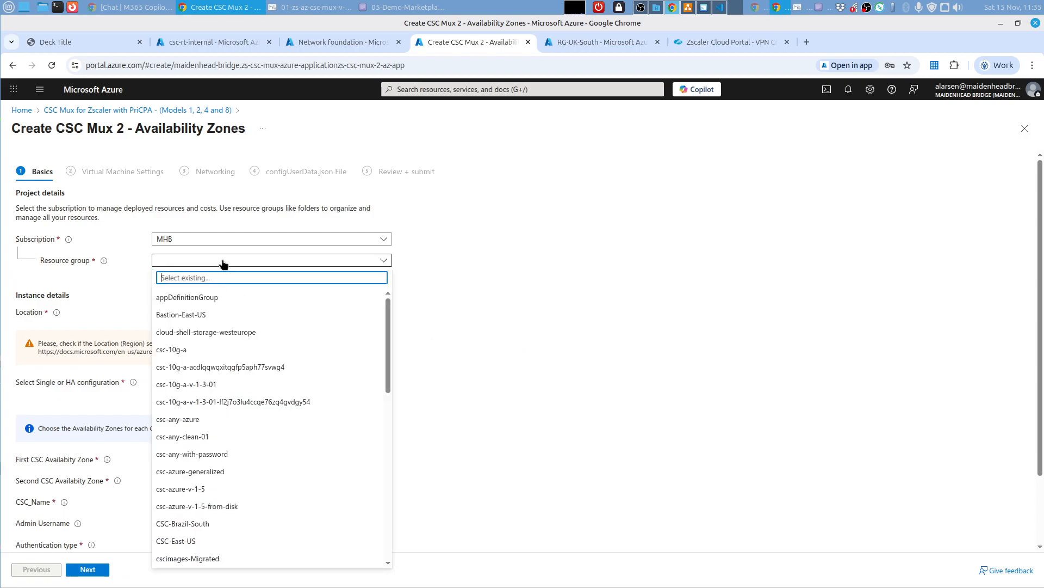
pyautogui.write('uk')
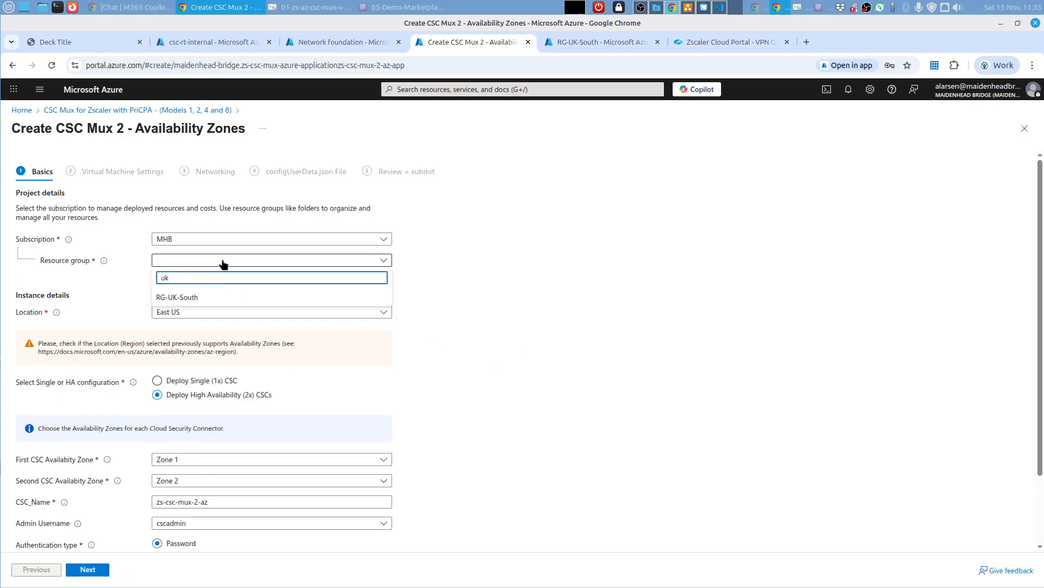
pyautogui.click(178, 298)
pyautogui.click(190, 312)
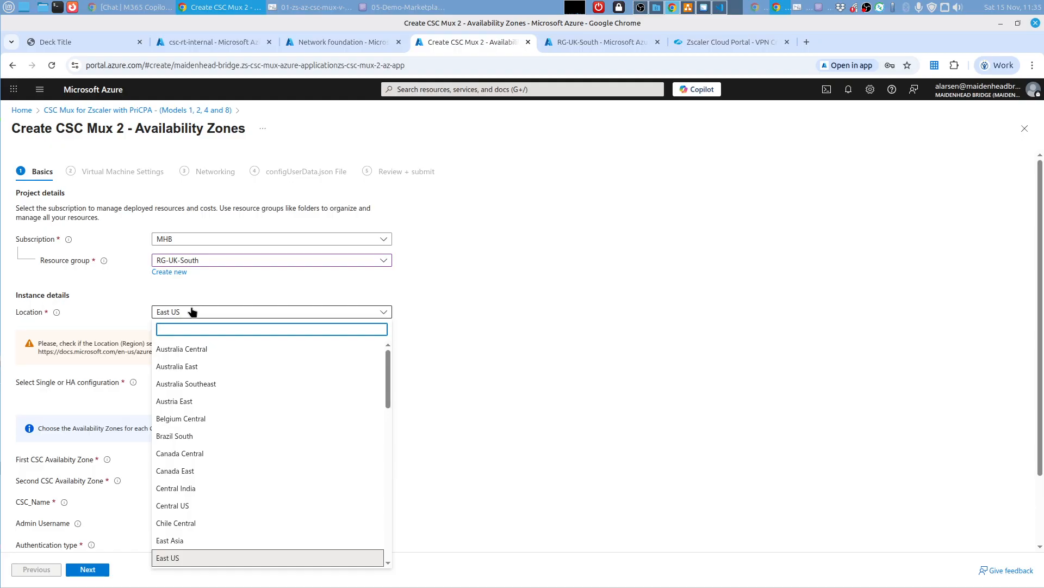
pyautogui.write('uk')
pyautogui.click(175, 349)
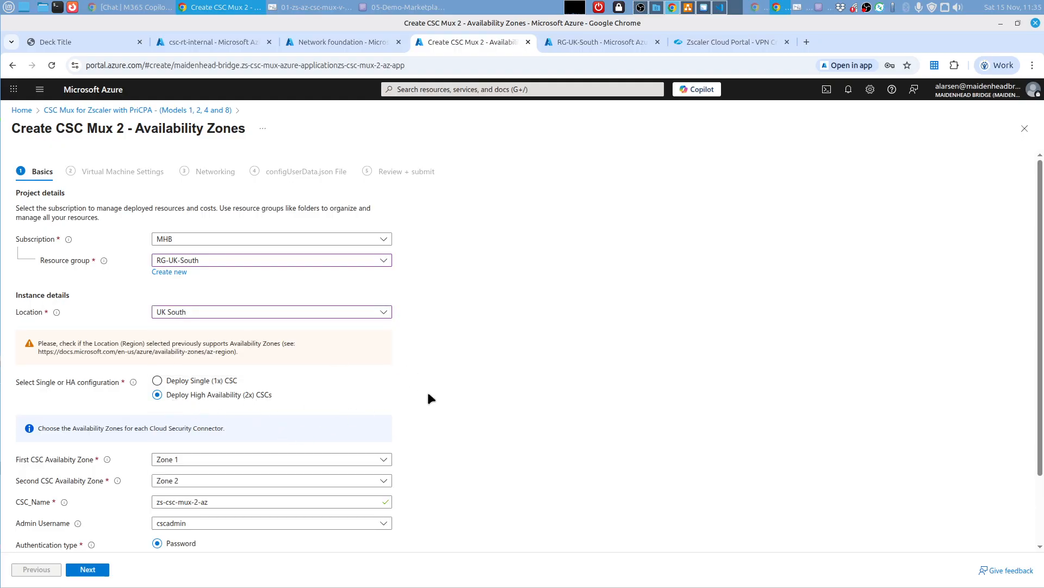
# Set the CSC name to zs-csc-mux-2-az-arm in the instance details
pyautogui.scroll(-2, 511, 370)
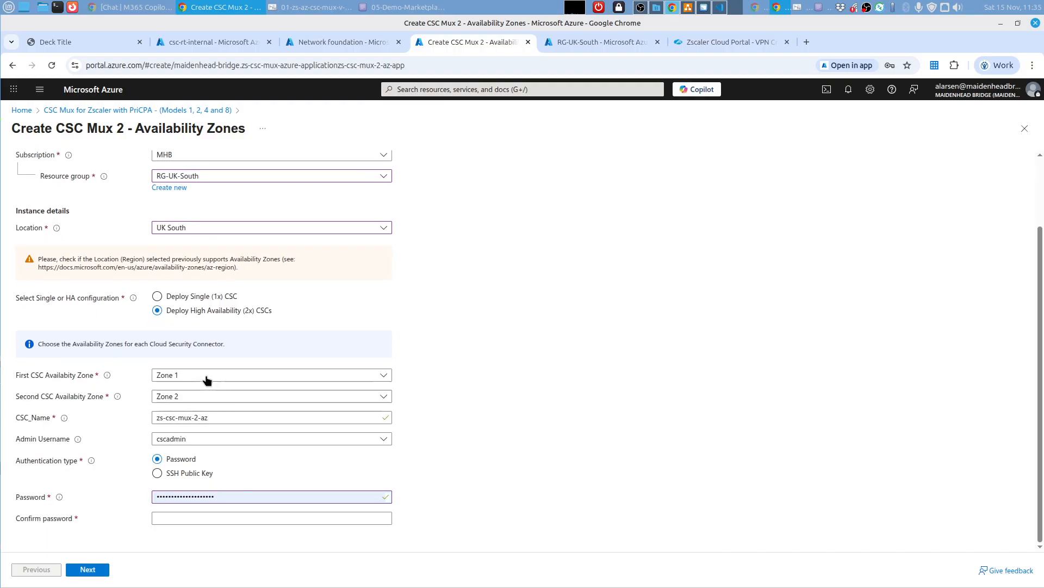
pyautogui.click(225, 418)
pyautogui.write('-a')
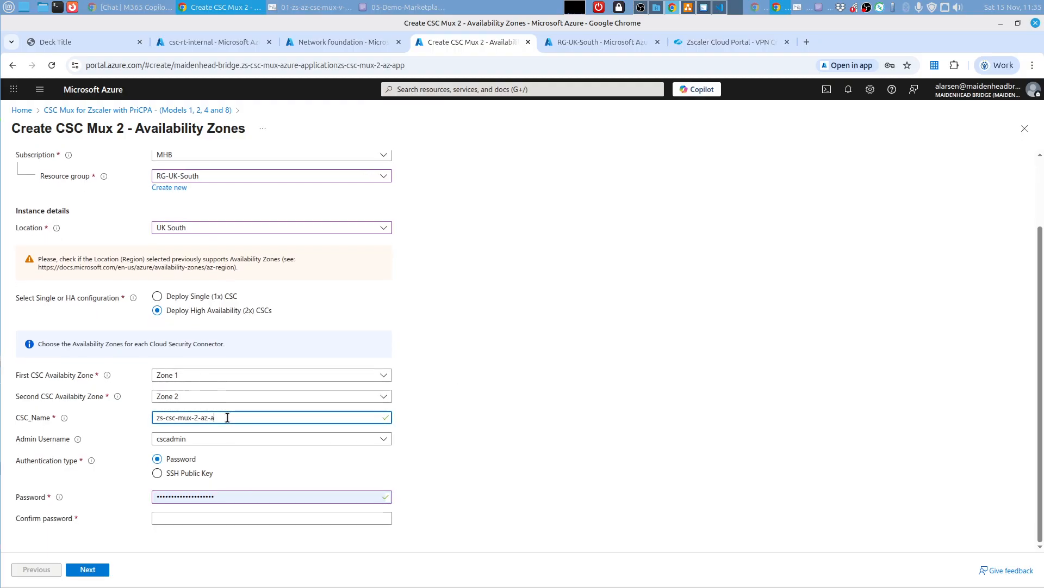
pyautogui.write('rm')
pyautogui.click(445, 384)
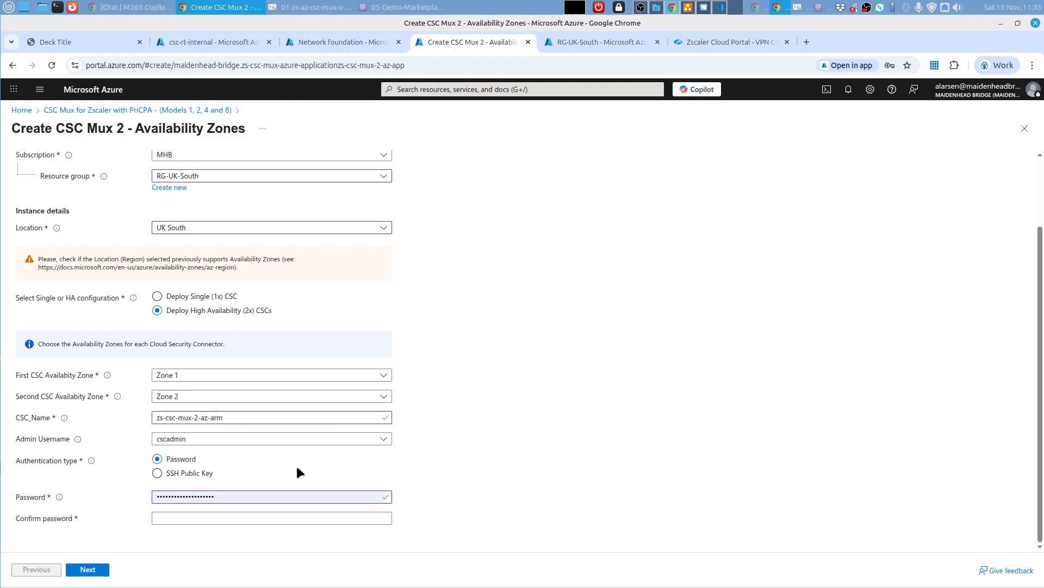
# Set the authentication type to SSH Public Key with the key source Use existing public key
pyautogui.click(157, 473)
pyautogui.scroll(-1, 524, 416)
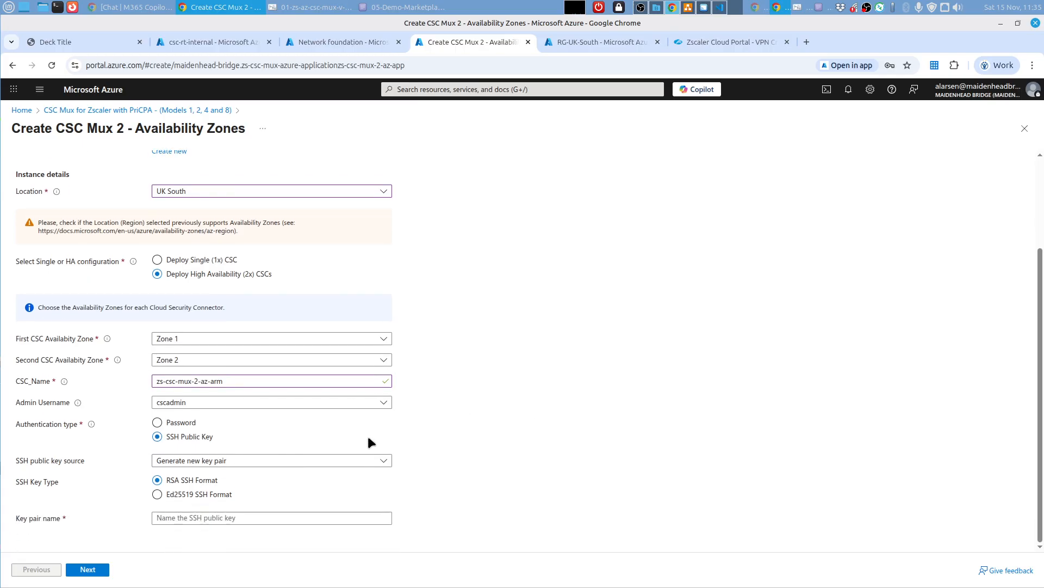
pyautogui.click(344, 464)
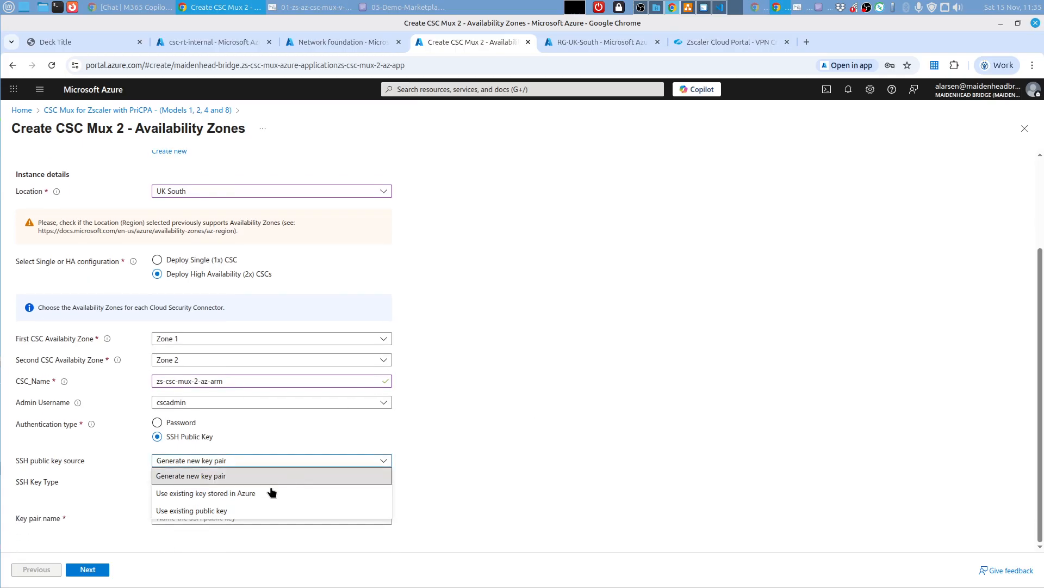
pyautogui.click(243, 493)
pyautogui.click(308, 477)
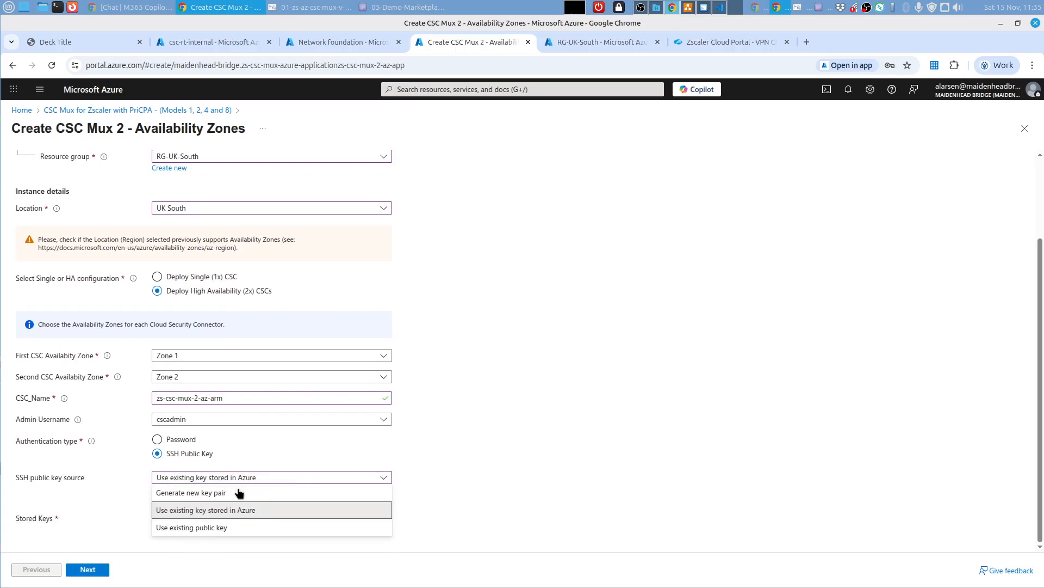
pyautogui.click(218, 527)
pyautogui.scroll(-1, 495, 426)
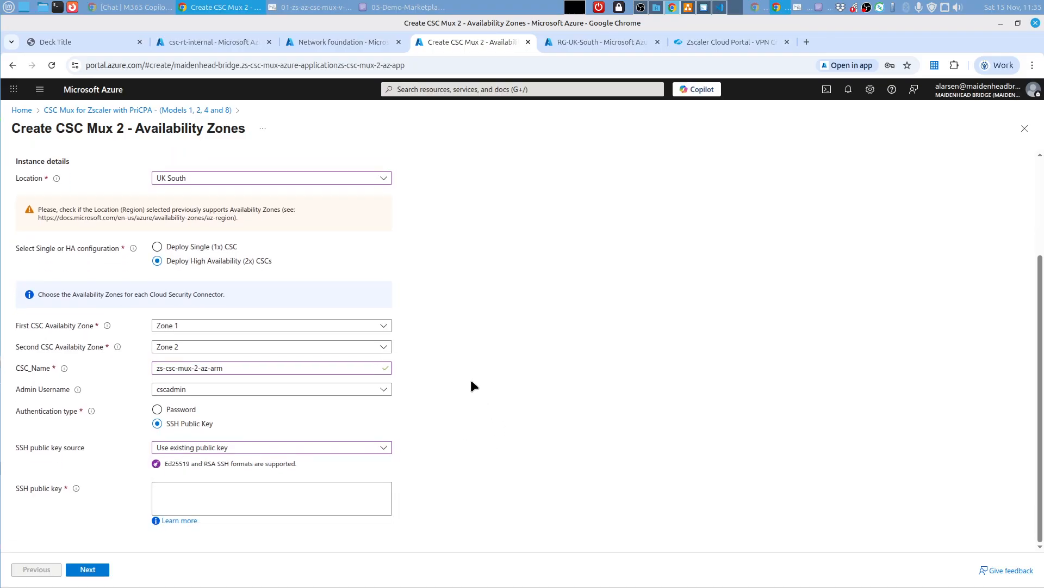
# Switch to the text editor with the 04 -Demo-Marketplace-data notes and copy the whole SSH public key
pyautogui.click(403, 7)
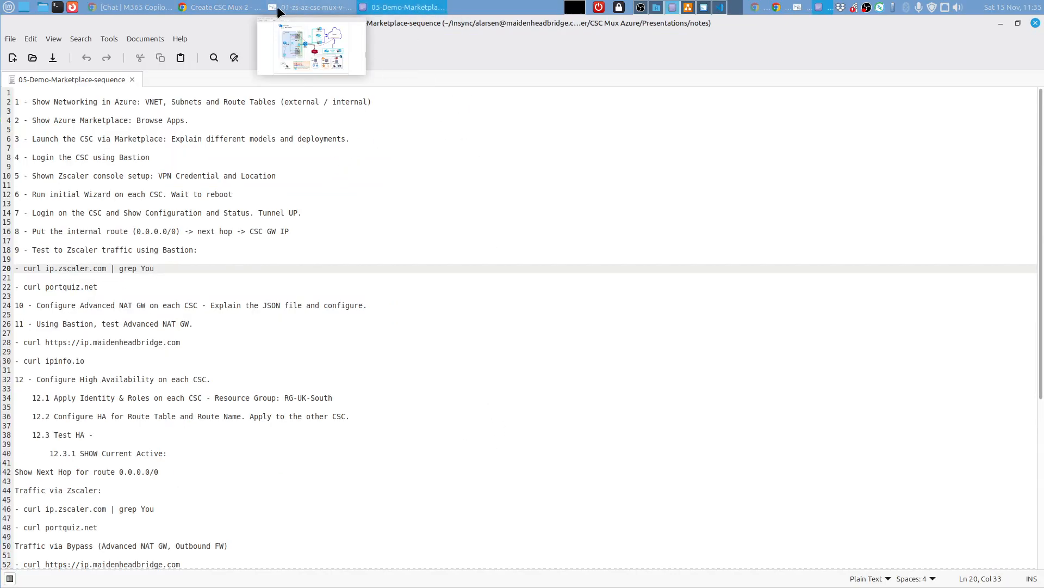
pyautogui.click(220, 7)
pyautogui.click(704, 10)
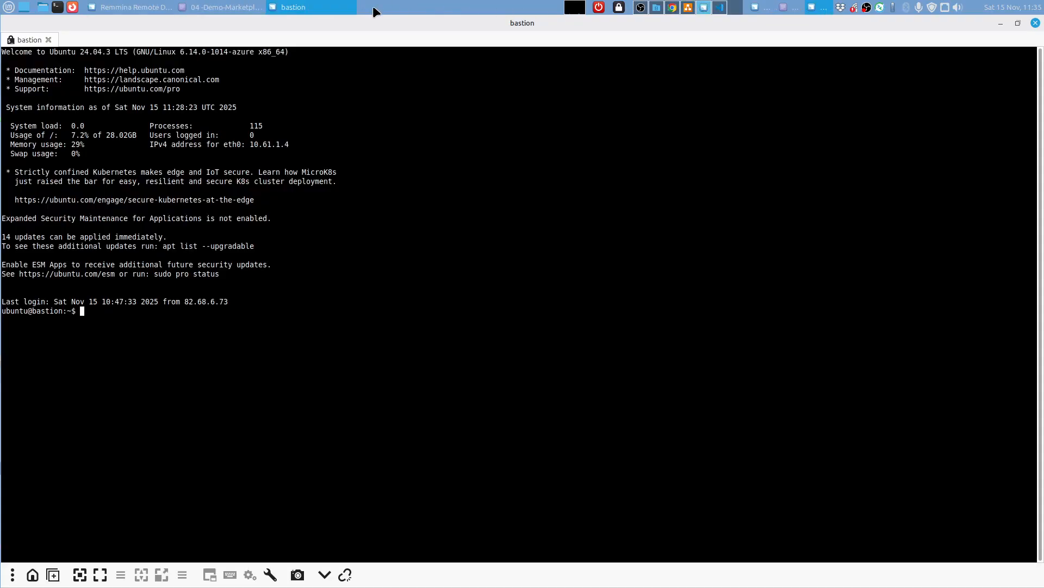
pyautogui.click(239, 7)
pyautogui.moveTo(764, 204); pyautogui.dragTo(15, 184)
pyautogui.rightClick(97, 193)
pyautogui.click(44, 187)
pyautogui.rightClick(727, 190)
pyautogui.click(748, 242)
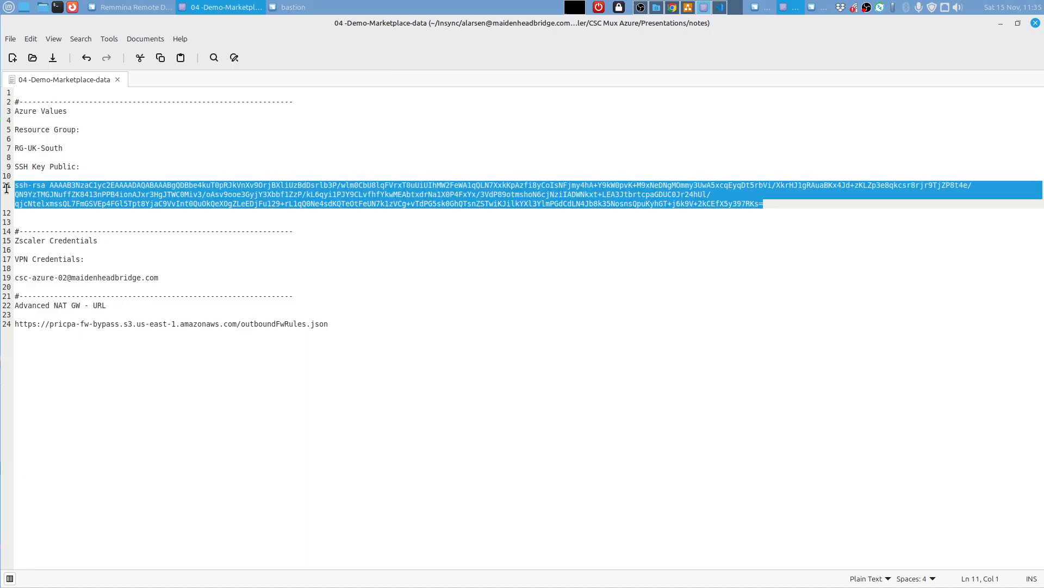
pyautogui.rightClick(49, 187)
pyautogui.click(73, 240)
# Return to Chrome, paste the copied key as the SSH public key and continue to the virtual machine settings
pyautogui.click(670, 5)
pyautogui.click(243, 495)
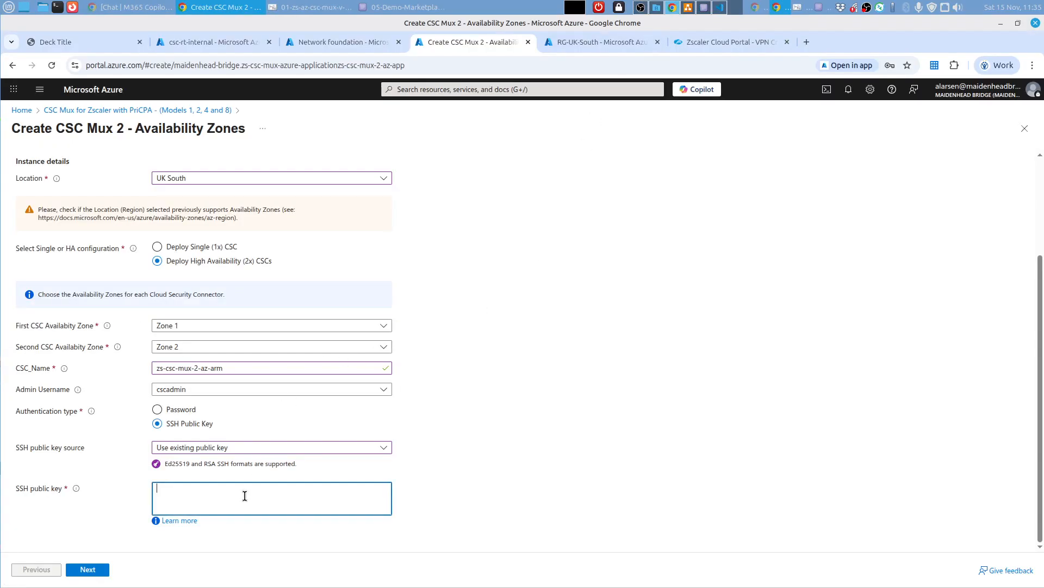
pyautogui.hotkey('ctrl', 'v')
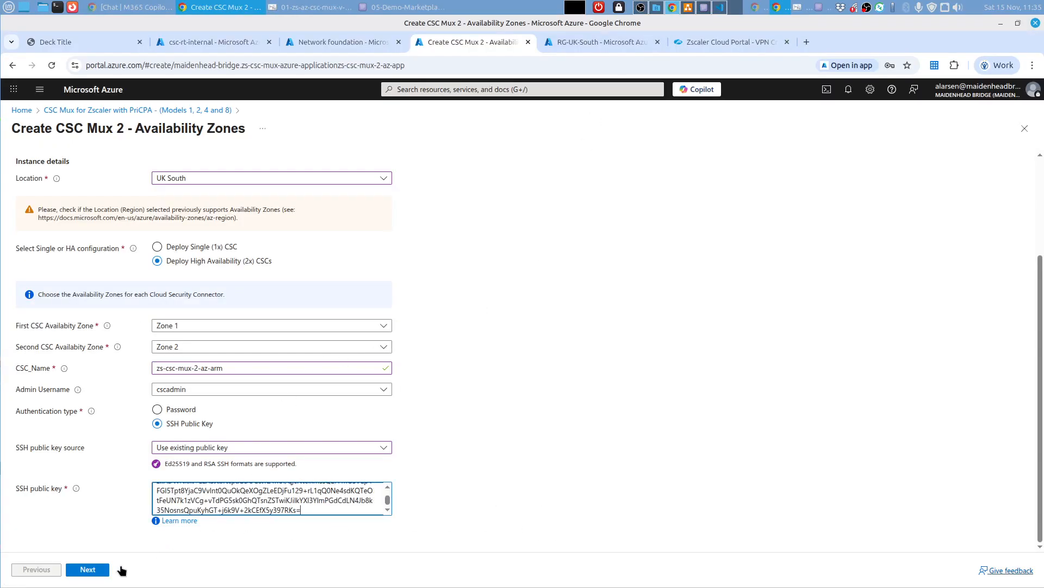
pyautogui.click(99, 573)
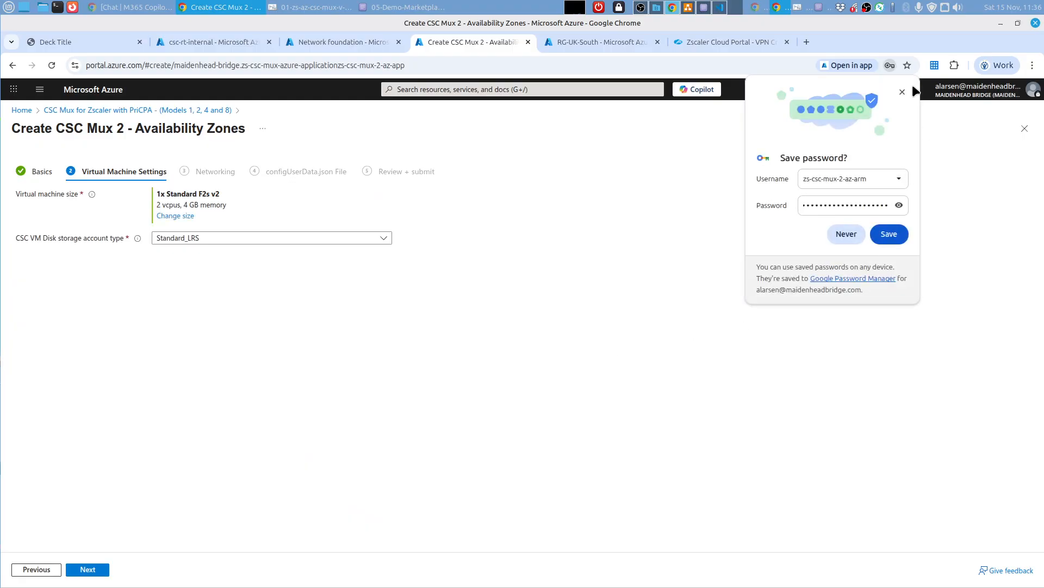
# Dismiss the password-saving offer, keep Standard_LRS as the CSC VM disk storage account type and continue to networking
pyautogui.click(903, 93)
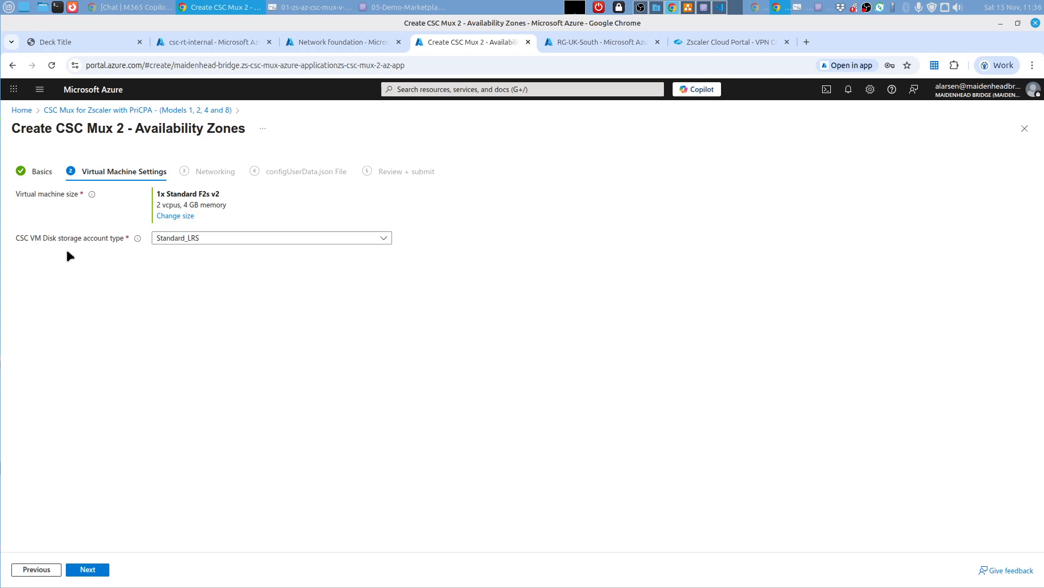
pyautogui.click(203, 242)
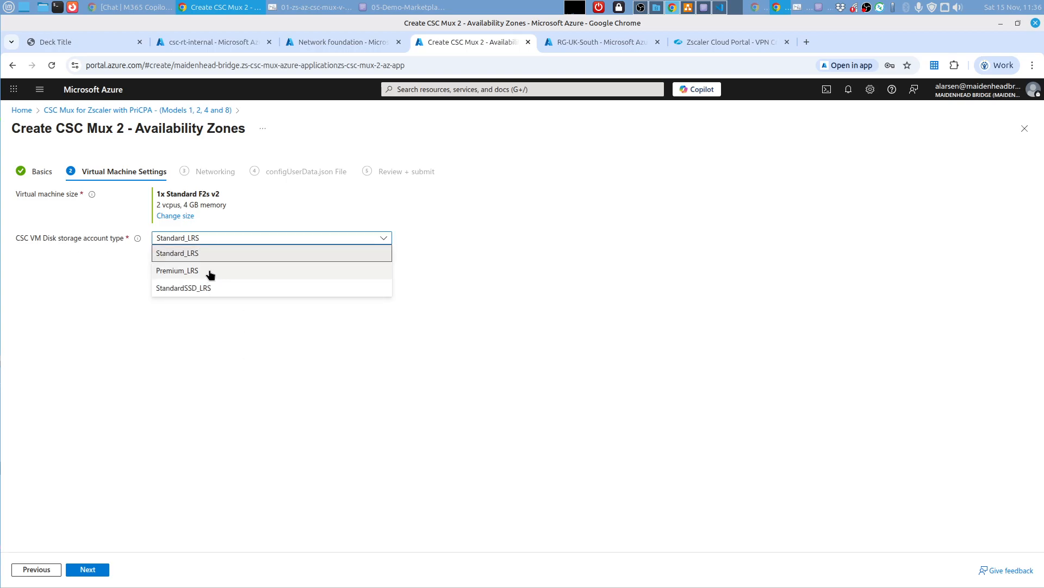
pyautogui.click(61, 289)
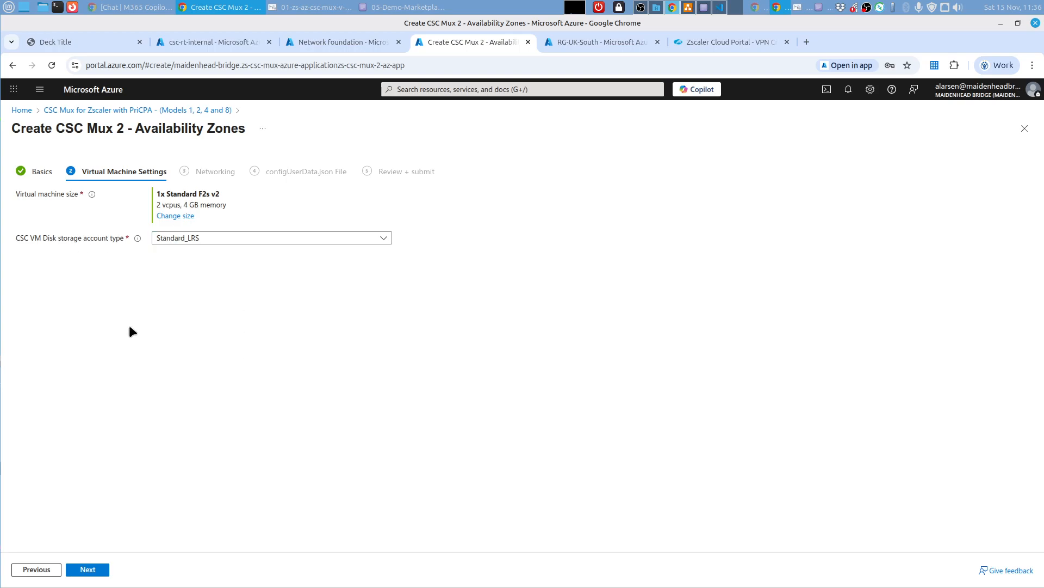
pyautogui.click(93, 569)
# Choose the virtual network VNET-UK-South and set its external subnet to csc-subnet-external
pyautogui.click(268, 195)
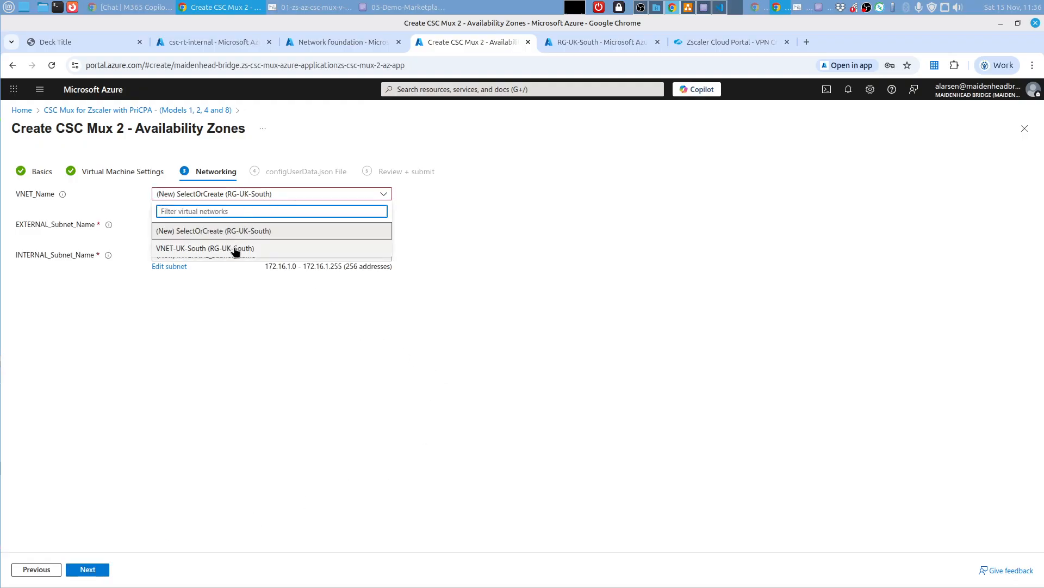
pyautogui.click(249, 248)
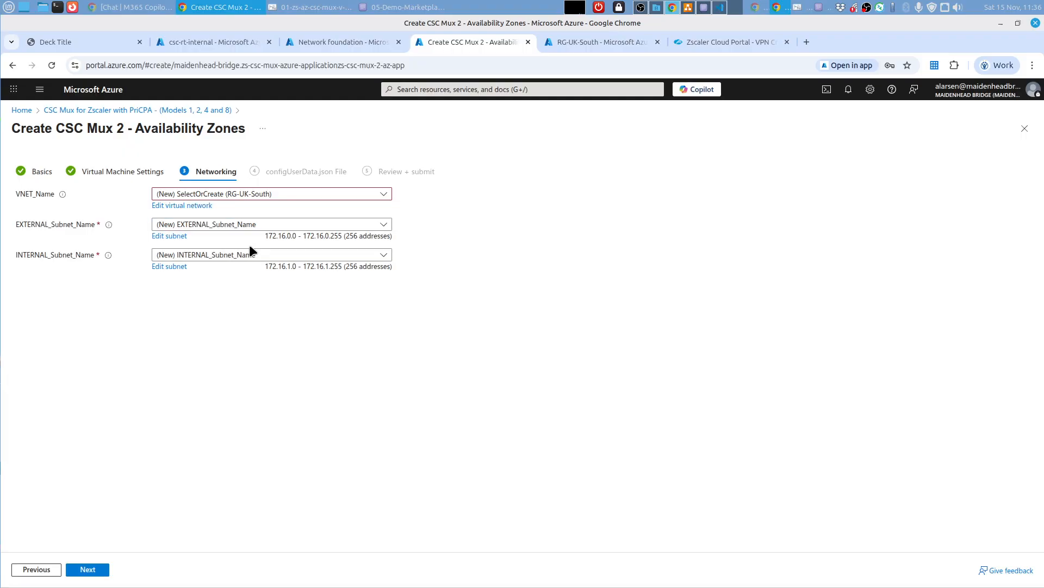
pyautogui.click(240, 225)
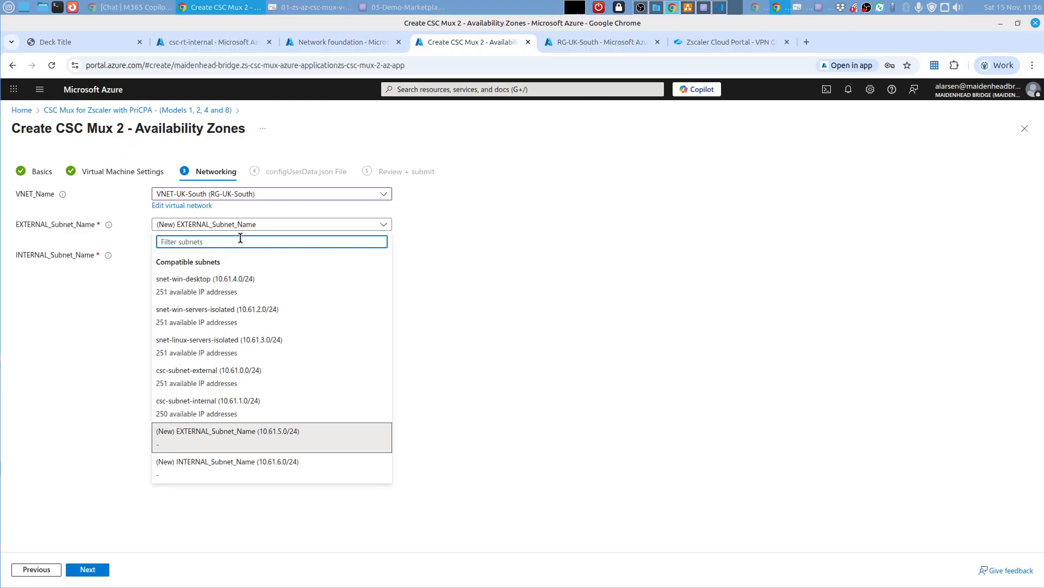
pyautogui.write('exter')
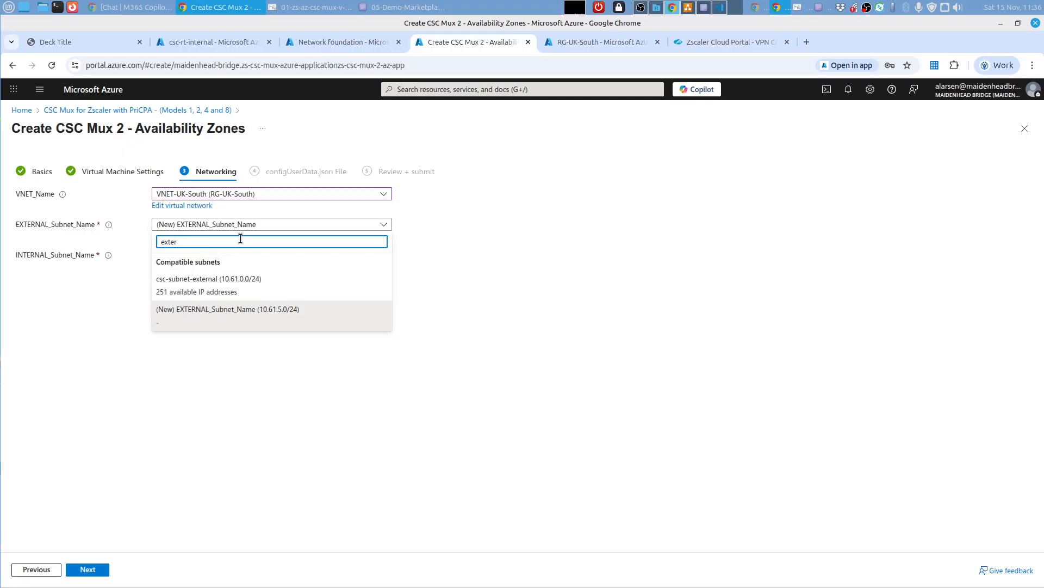
pyautogui.click(234, 282)
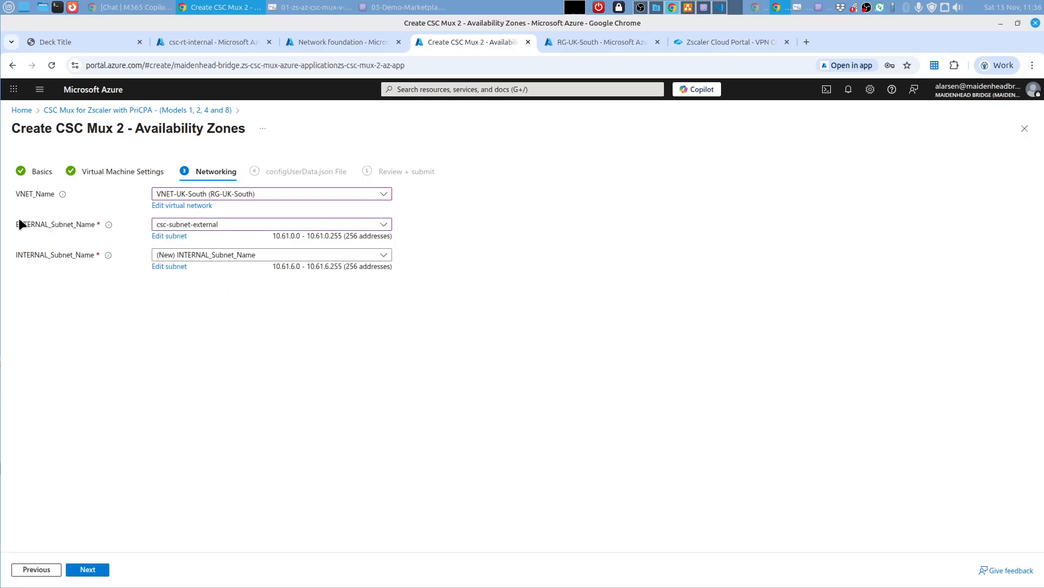
# Set the internal subnet to csc-subnet-internal
pyautogui.click(183, 255)
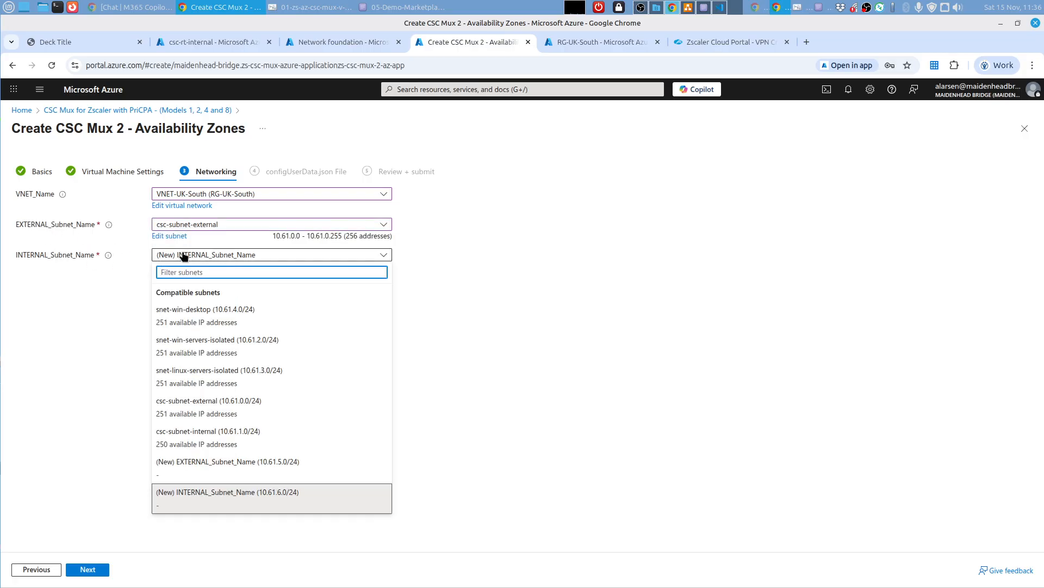
pyautogui.write('inter')
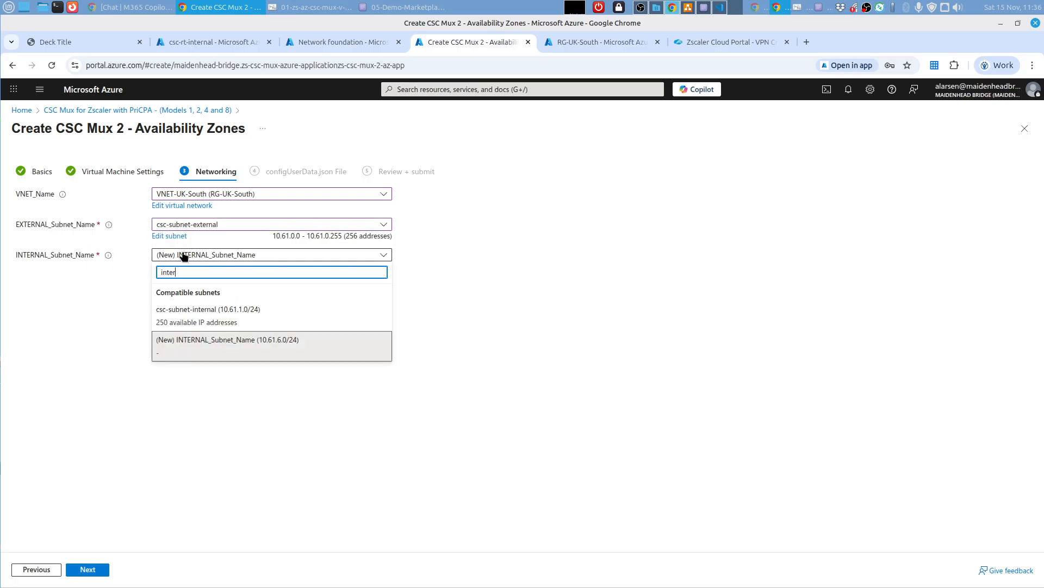
pyautogui.click(234, 318)
# Leave the optional configUserData.json file empty and create the CSC Mux 2 deployment
pyautogui.click(95, 572)
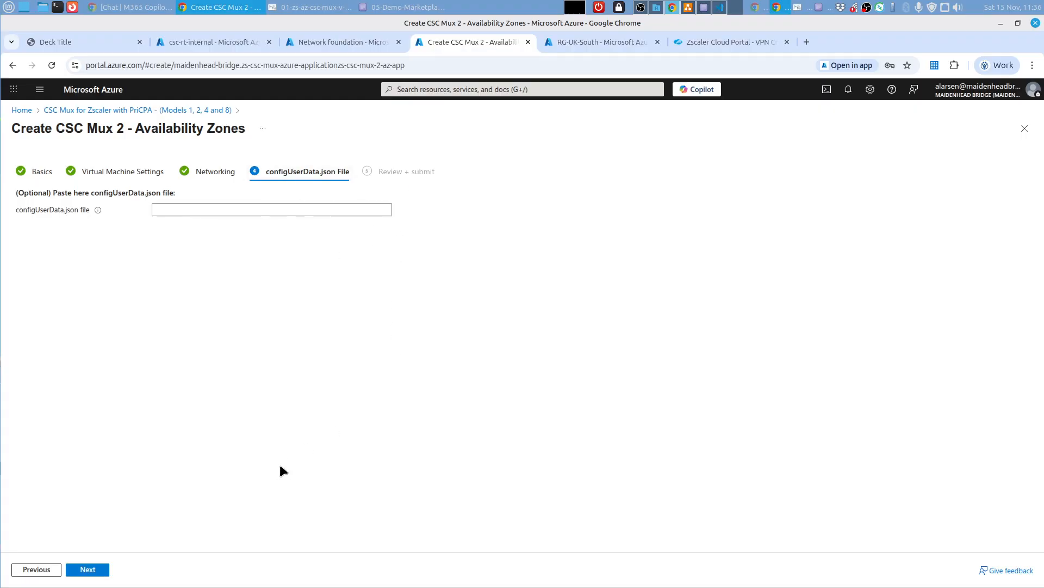
pyautogui.click(96, 571)
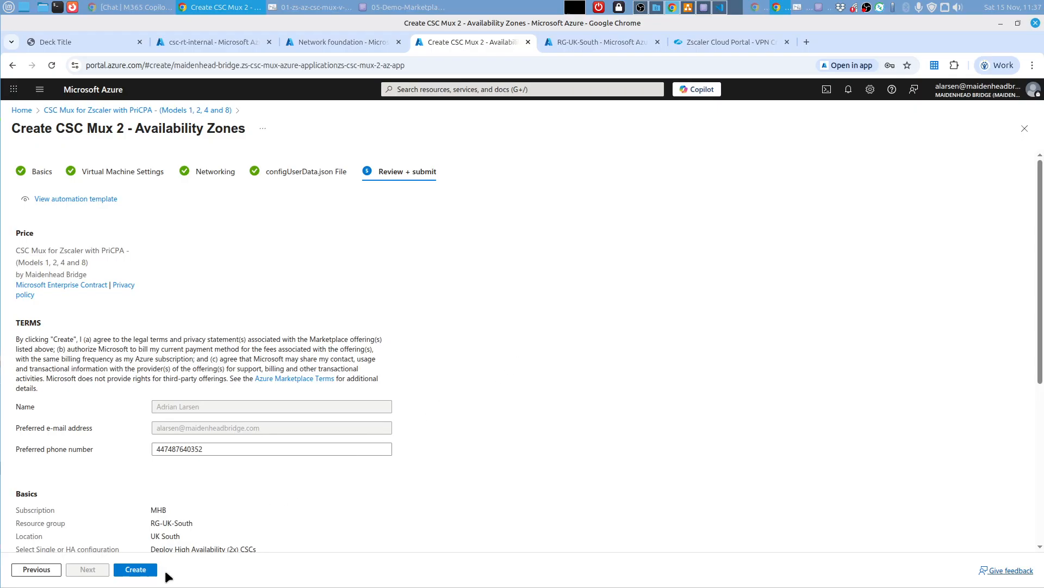
pyautogui.click(144, 575)
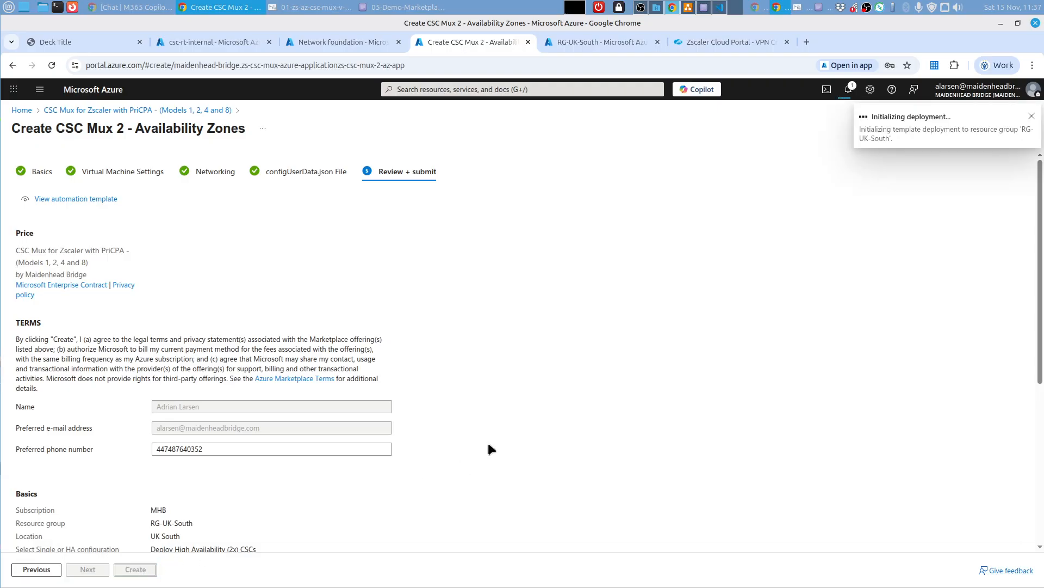